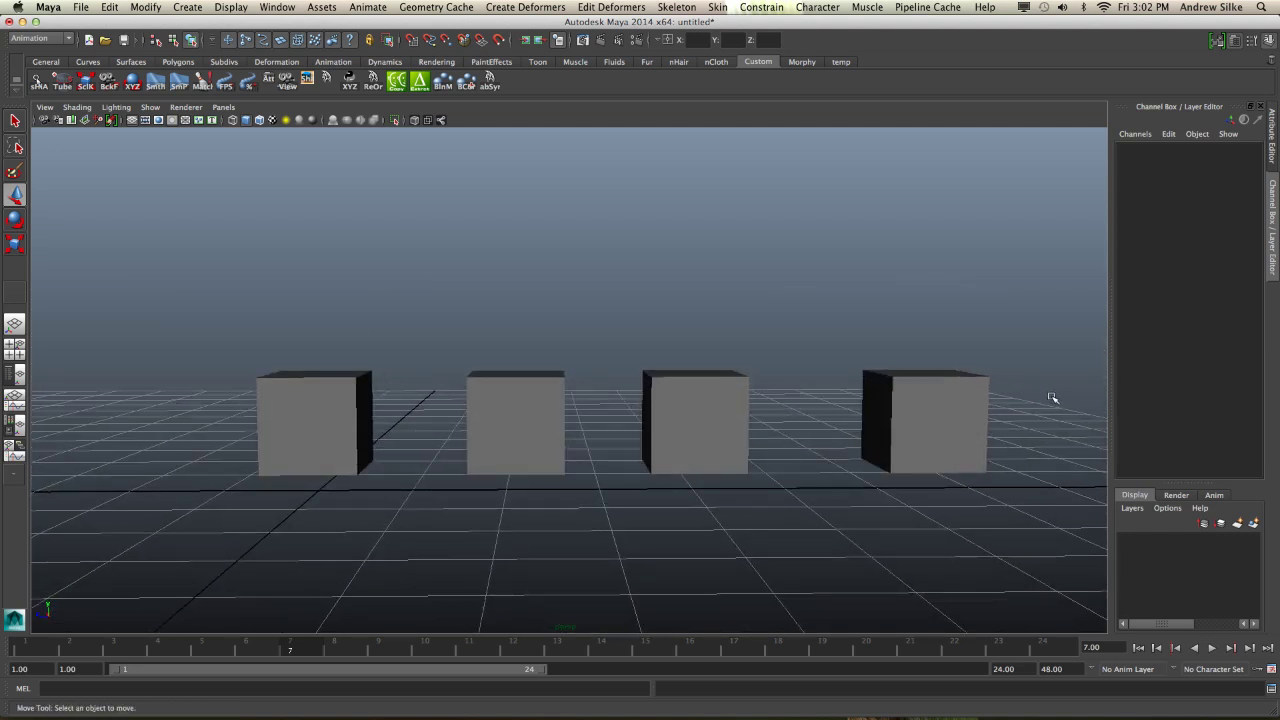
- Raise the rear inner corner vertex on top of the rightmost cube to form a tall peak
left_click_drag(920, 371, 923, 409, "alt")
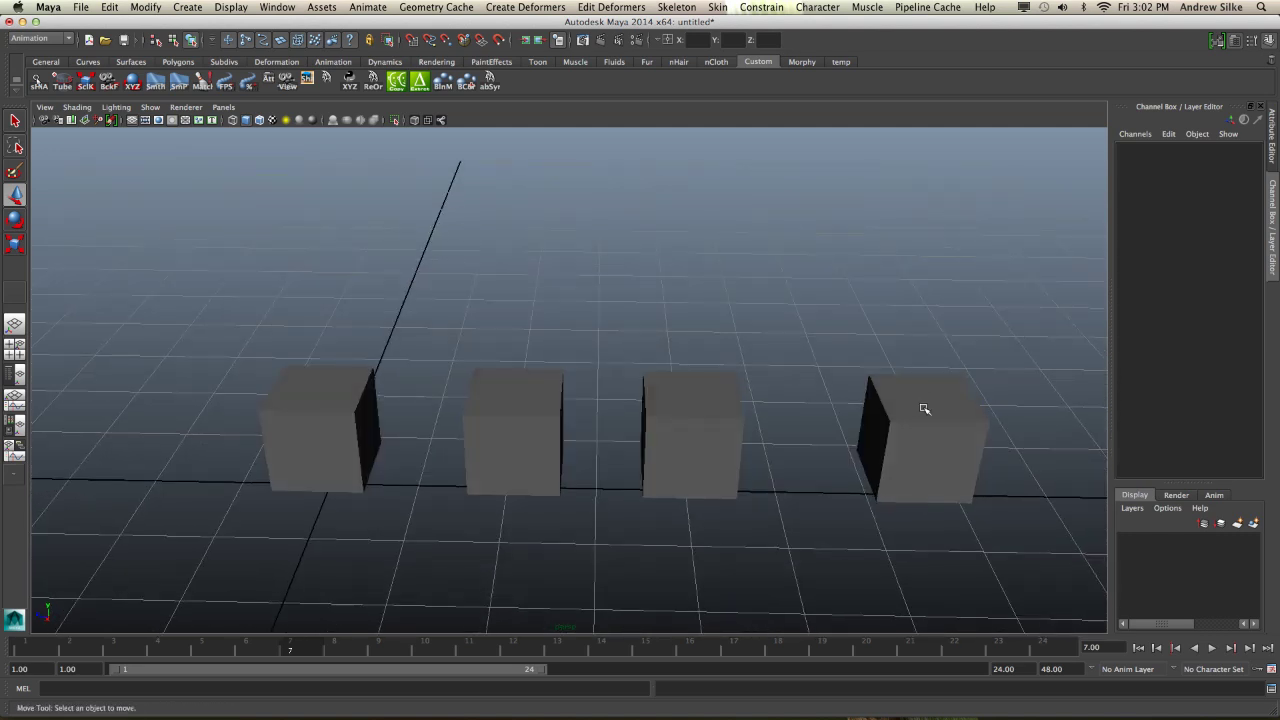
left_click(925, 408)
key("F9")
left_click(960, 377)
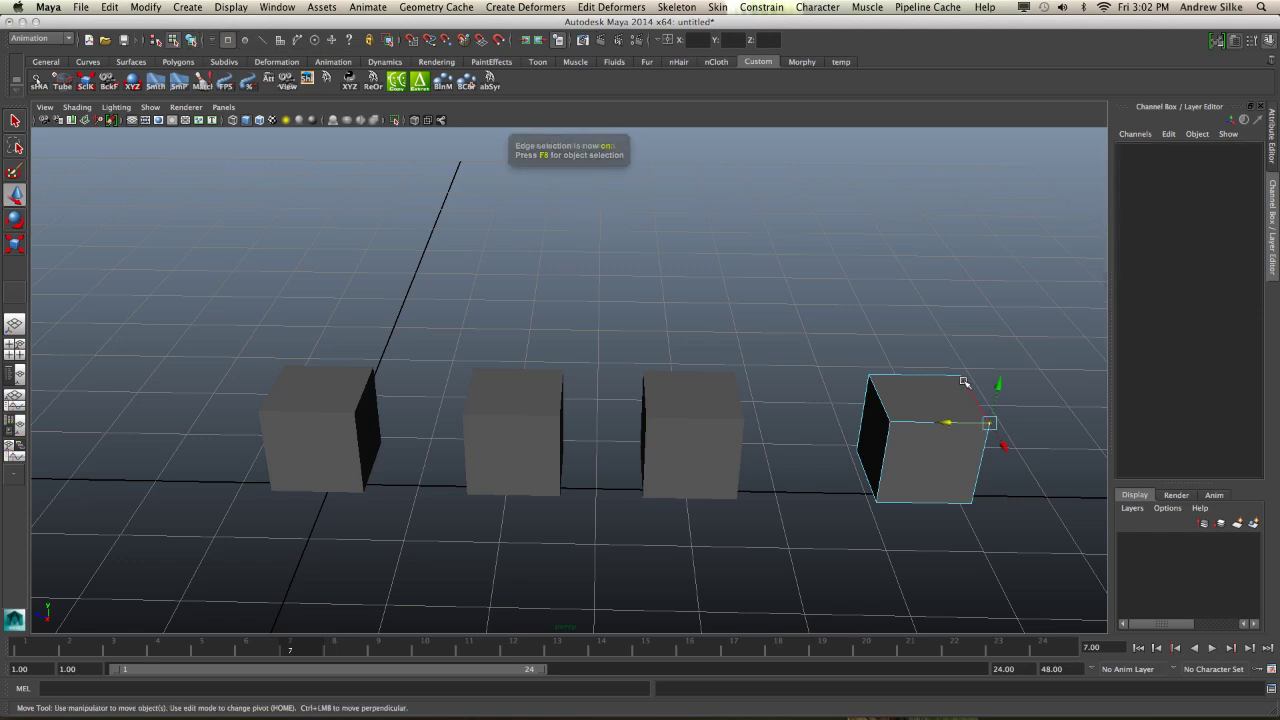
left_click_drag(967, 394, 974, 221, "alt")
- Lower the third cube's rear top corner vertex and pull the second cube's matching vertex outward towards the third cube
left_click(734, 370)
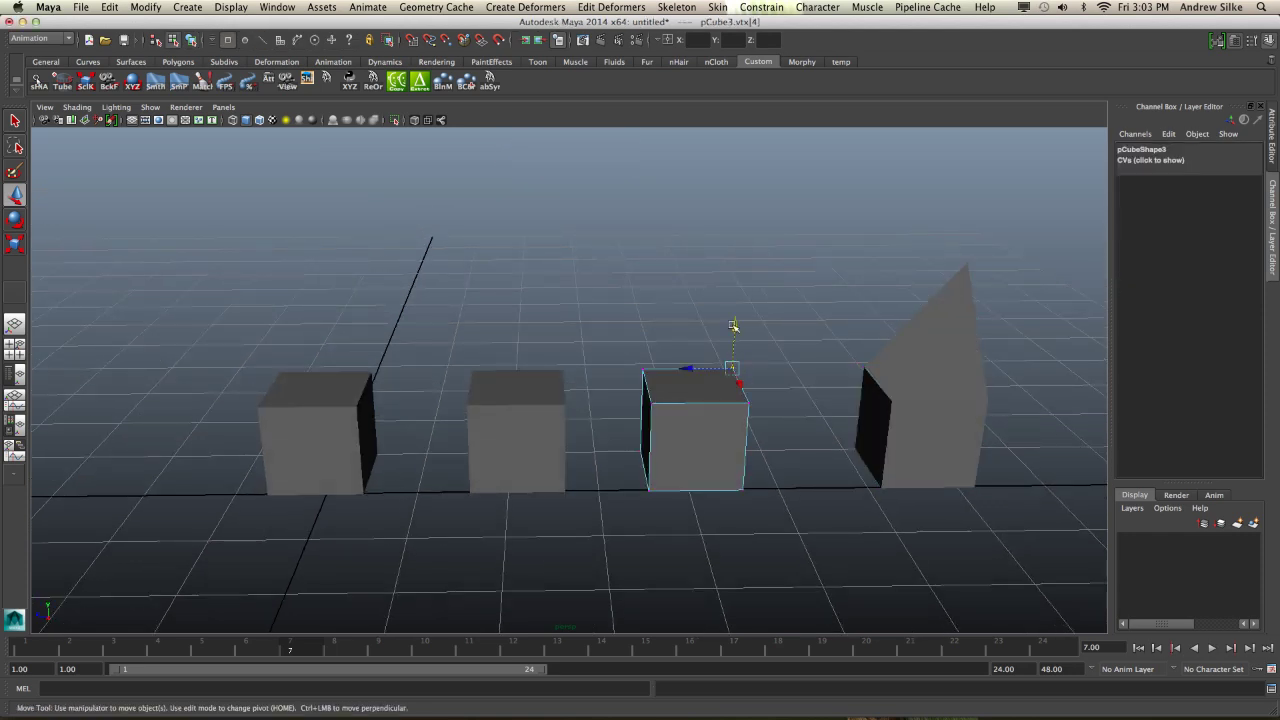
left_click_drag(734, 327, 733, 367)
left_click(562, 398)
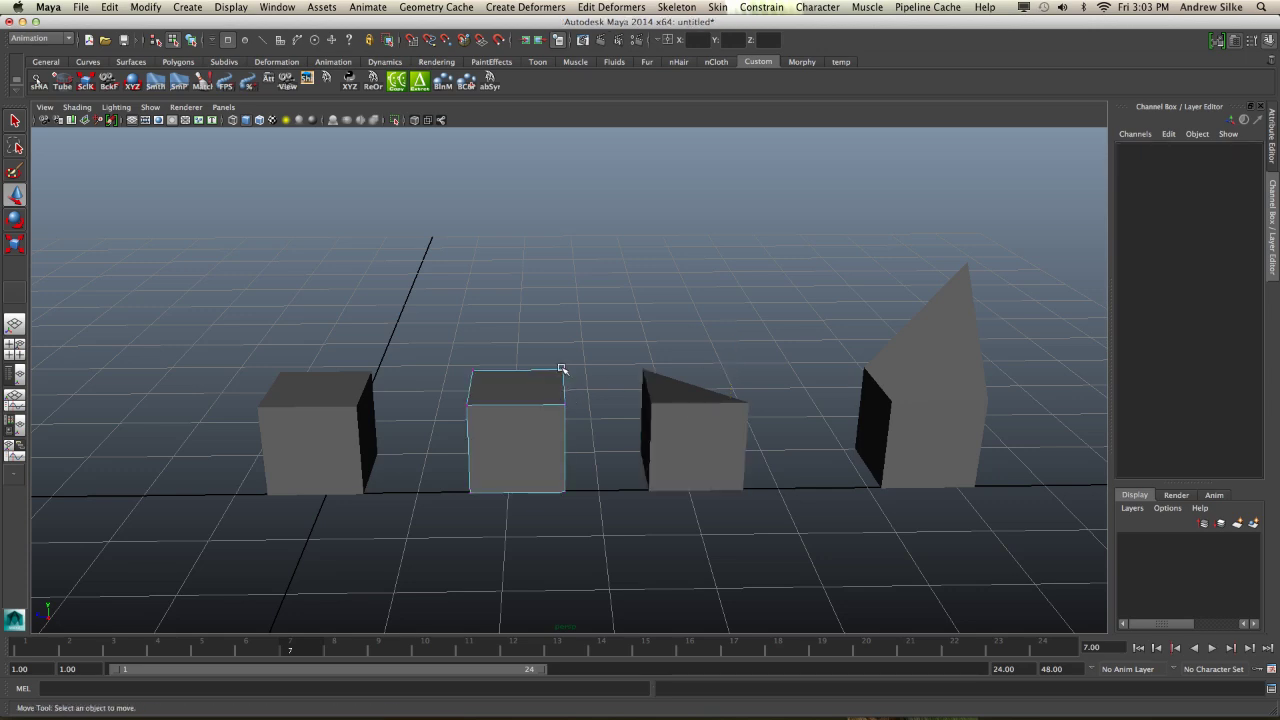
key("F8")
left_click(561, 370)
left_click_drag(563, 375, 841, 416)
key("F8")
- Create a Blend Shape with the three reshaped cubes as targets and the unmodified cube at the origin as base
left_click(988, 367)
left_click(653, 431, "shift")
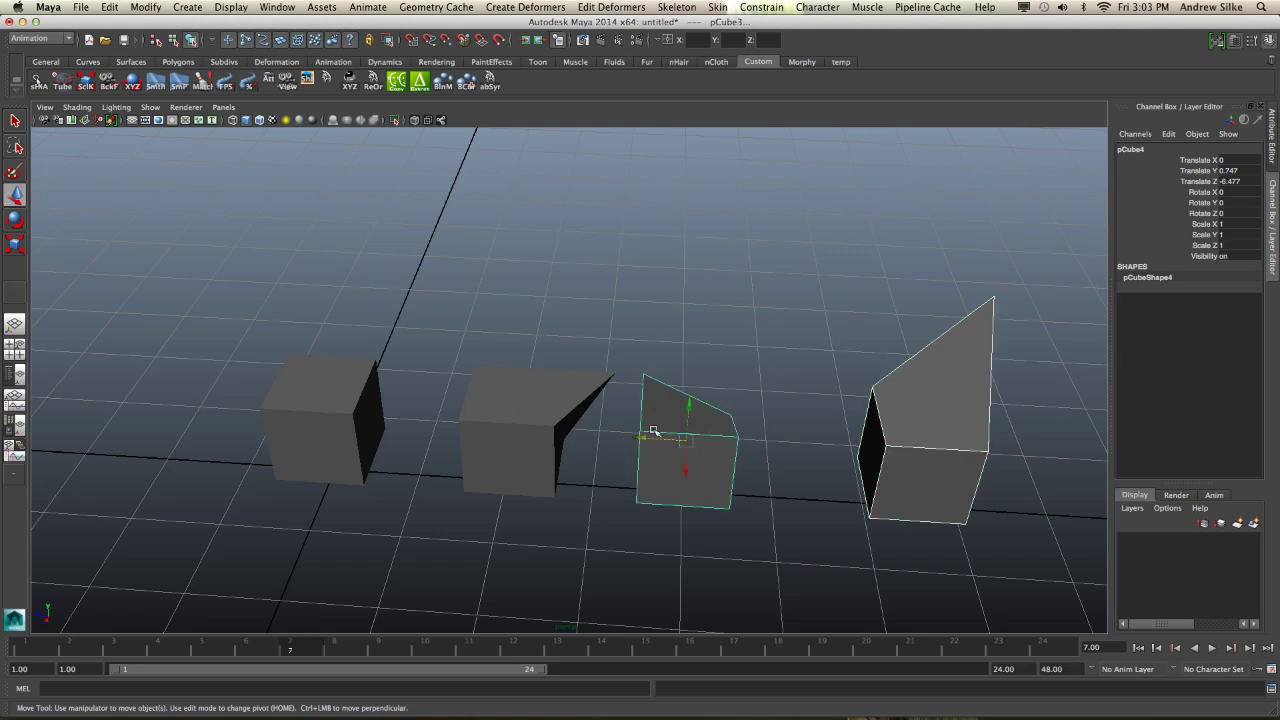
left_click(551, 400)
left_click_drag(551, 400, 629, 423, "alt")
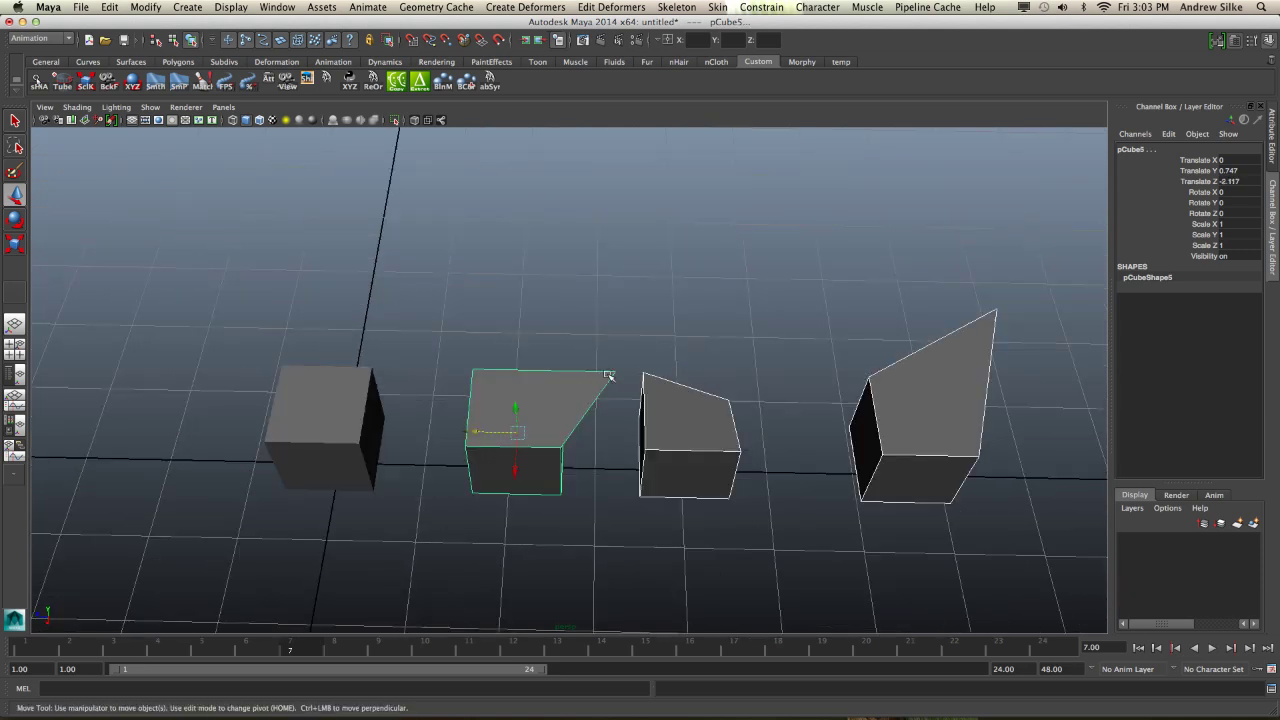
left_click_drag(419, 360, 431, 354, "alt")
left_click(341, 412, "shift")
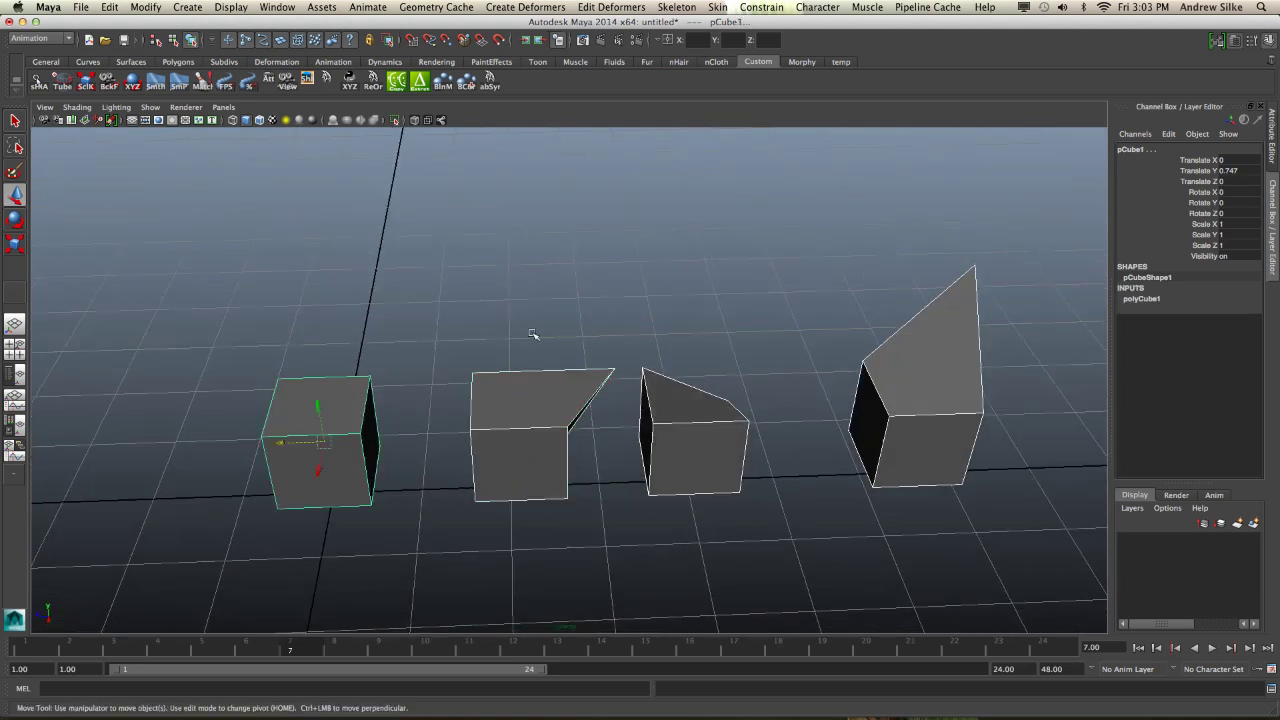
left_click_drag(534, 334, 629, 283, "alt")
key("space")
left_click(545, 304)
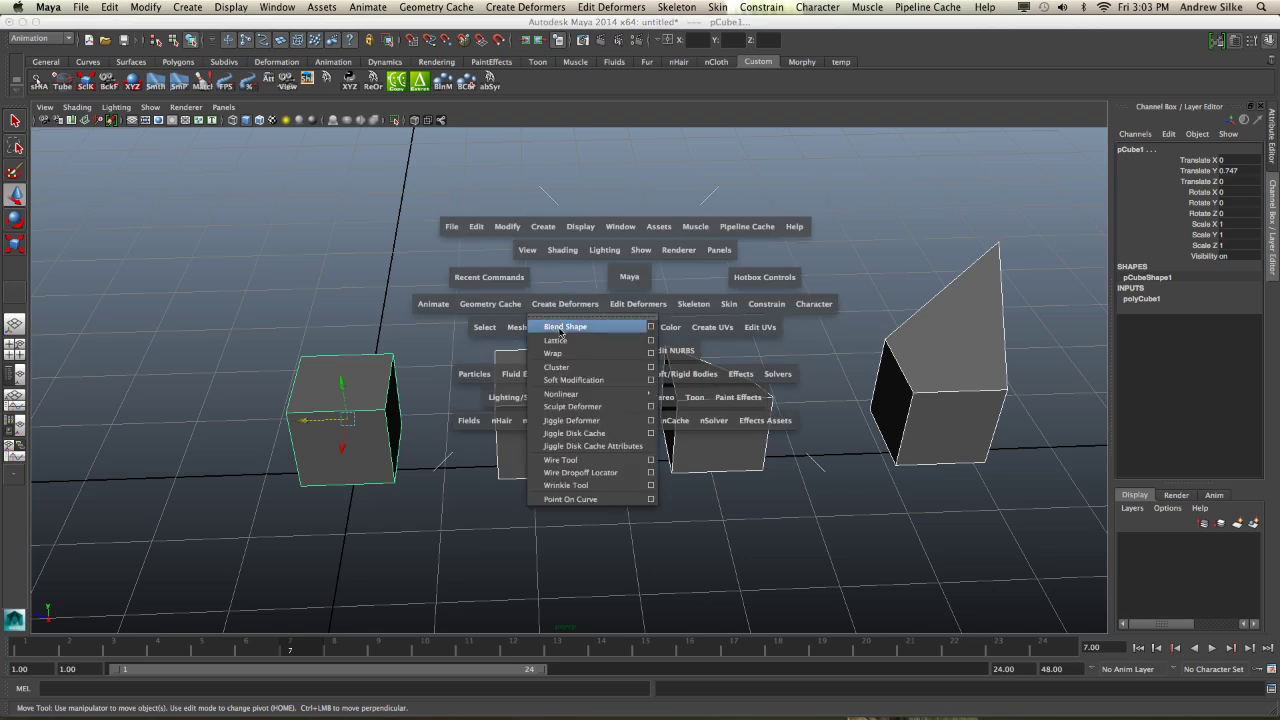
left_click(561, 332)
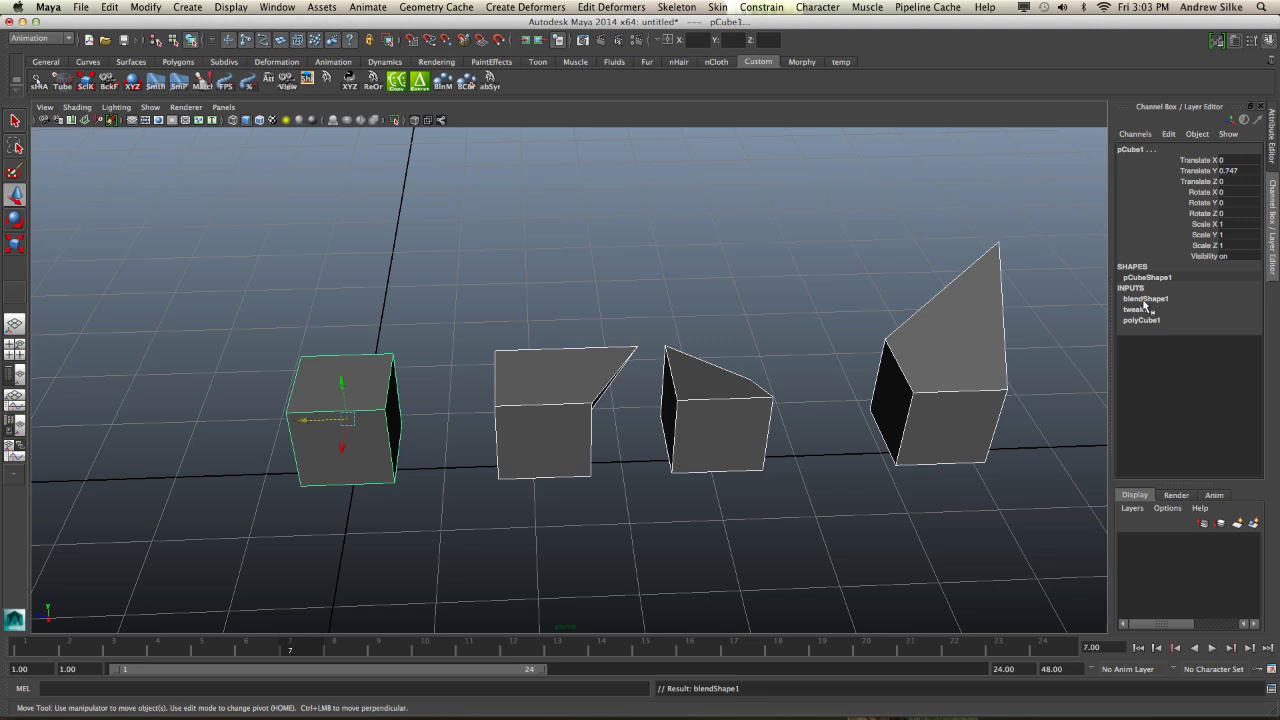
- Test the pCube4, pCube3 and pCube5 weights of blendShape1 on the base cube, returning them to 0
left_click(598, 302)
left_click_drag(513, 393, 922, 510)
left_click_drag(688, 452, 597, 261, "alt")
left_click(597, 261)
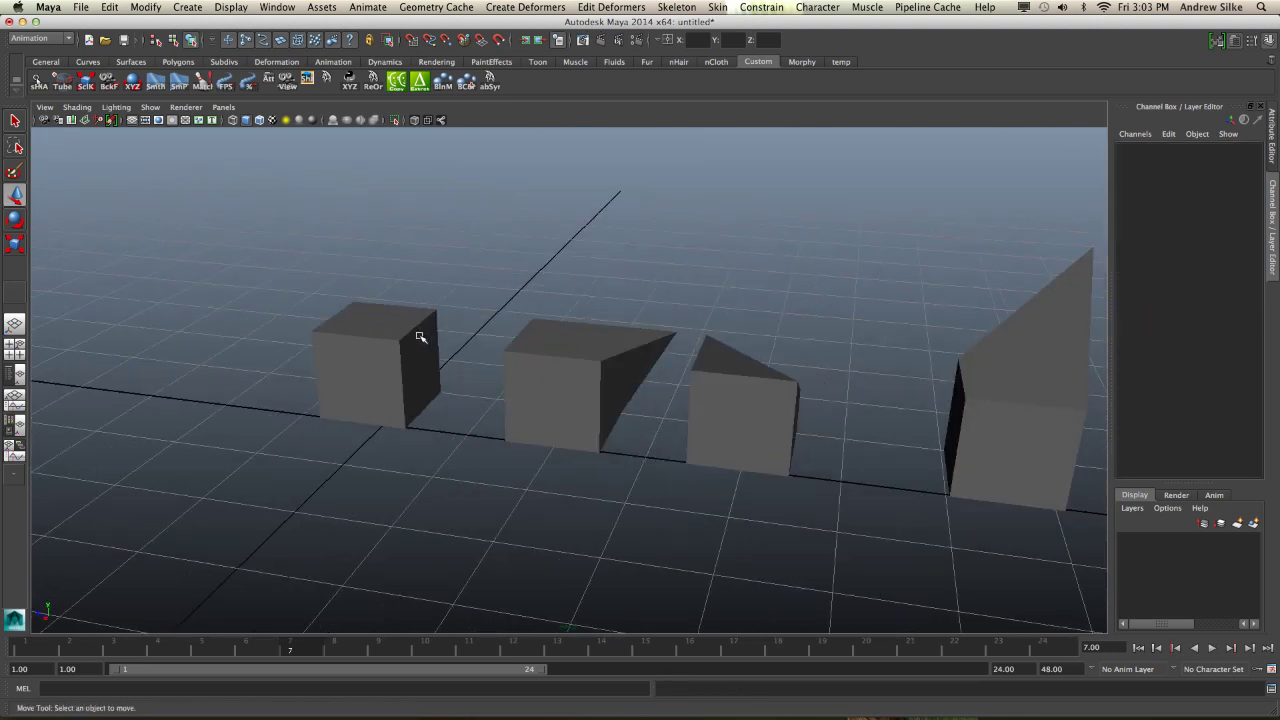
left_click(420, 340)
left_click(1147, 298)
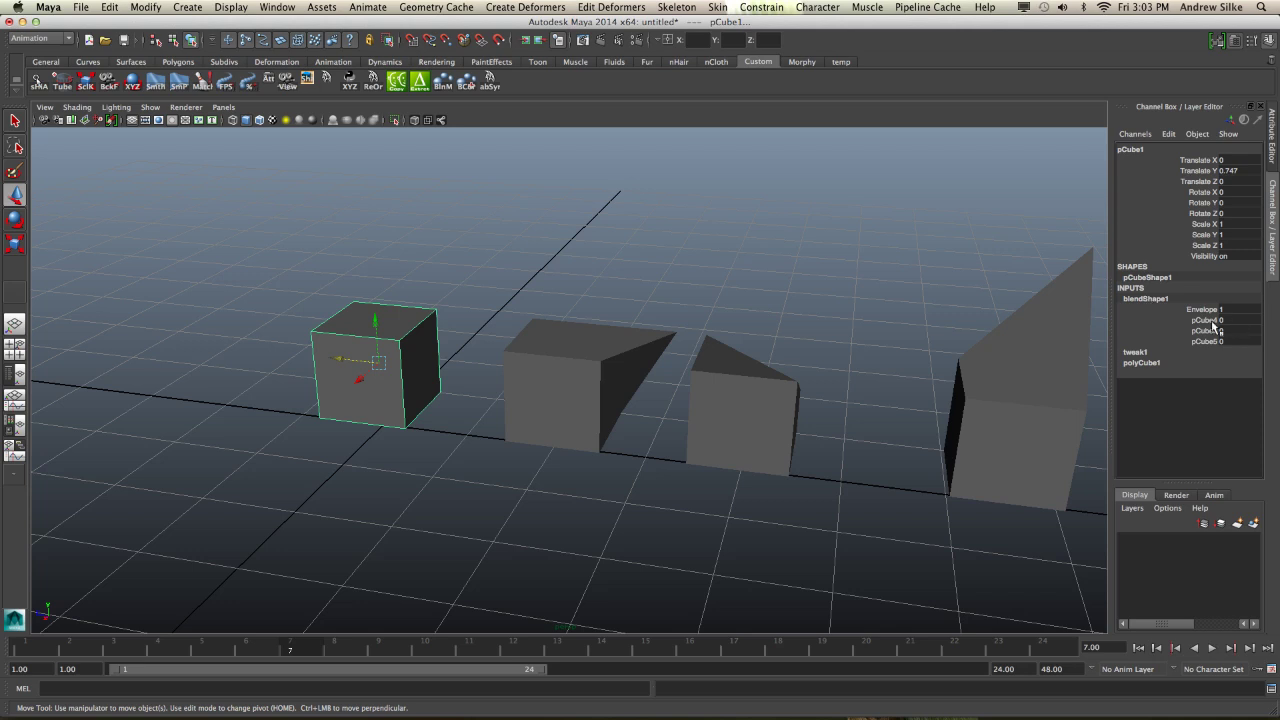
left_click(1205, 320)
middle_click_drag(652, 381, 658, 381)
middle_click_drag(748, 383, 698, 393)
left_click(1168, 331)
left_click(1160, 341)
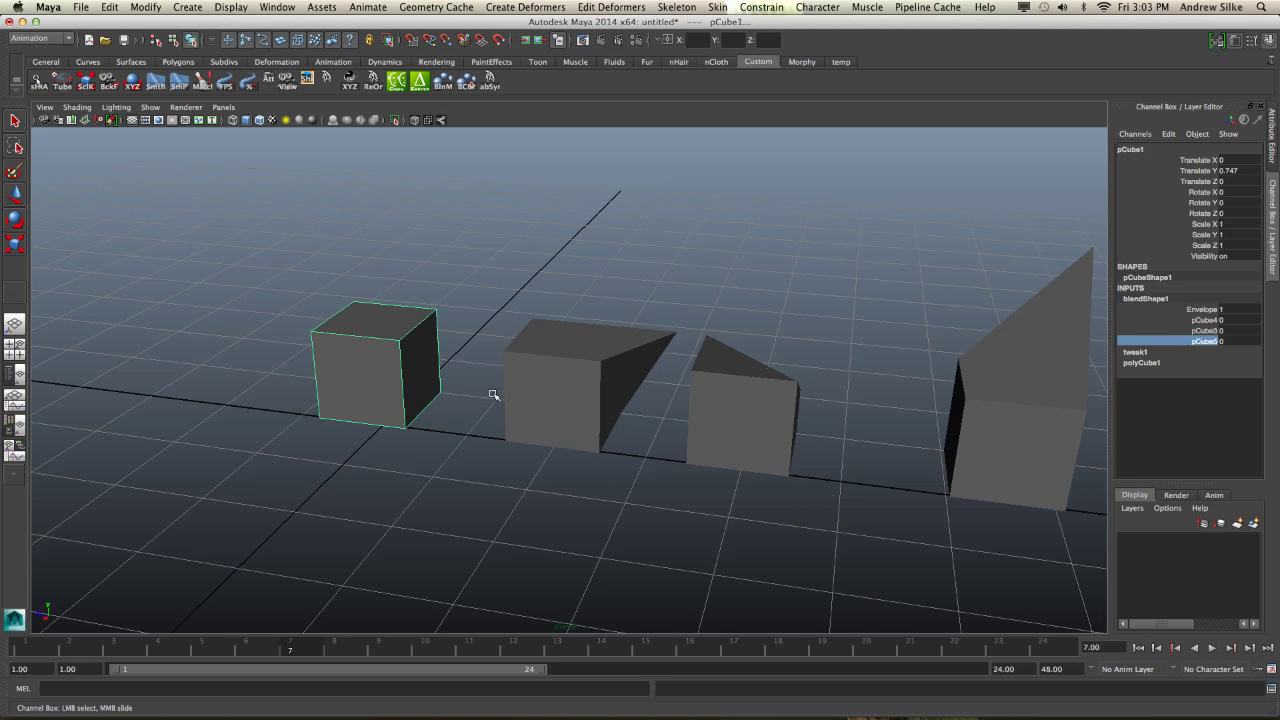
- Duplicate the base cube and move the copy beyond the peaked cube, to about -8.956 in Translate Z
left_click_drag(492, 395, 624, 405, "alt")
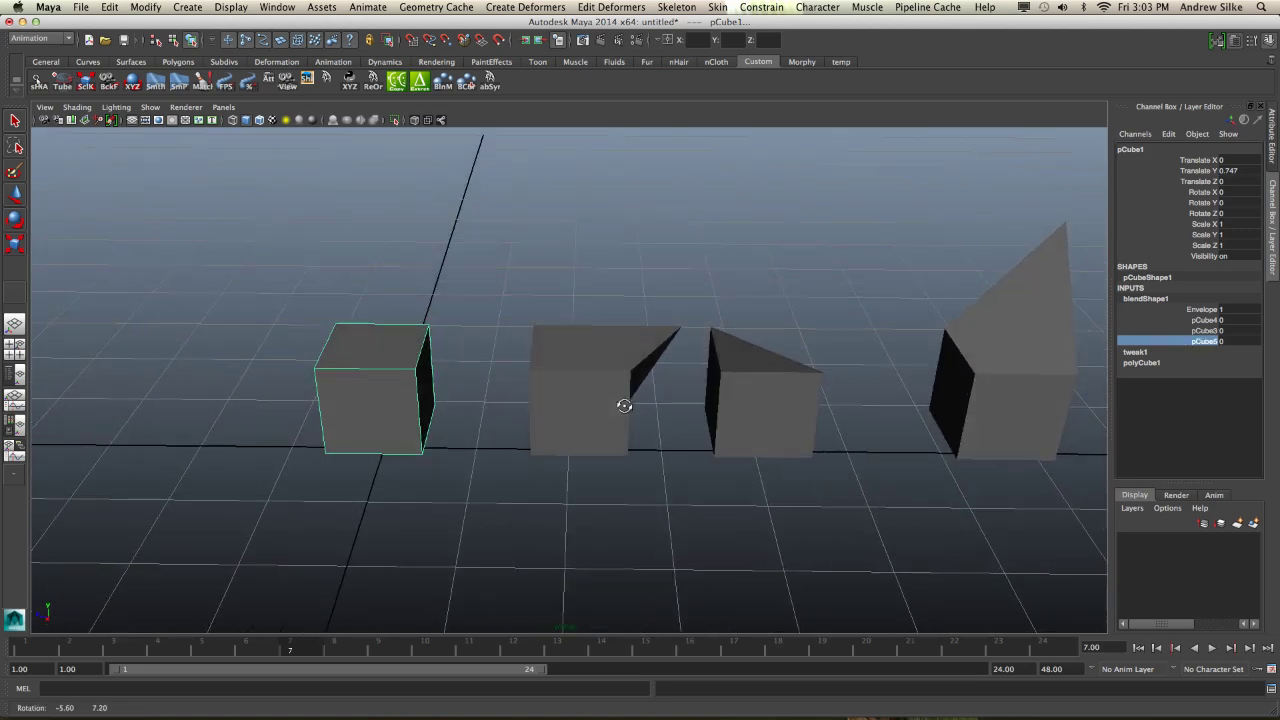
key("ctrl+d")
key("w")
middle_click_drag(794, 380, 484, 403, "alt")
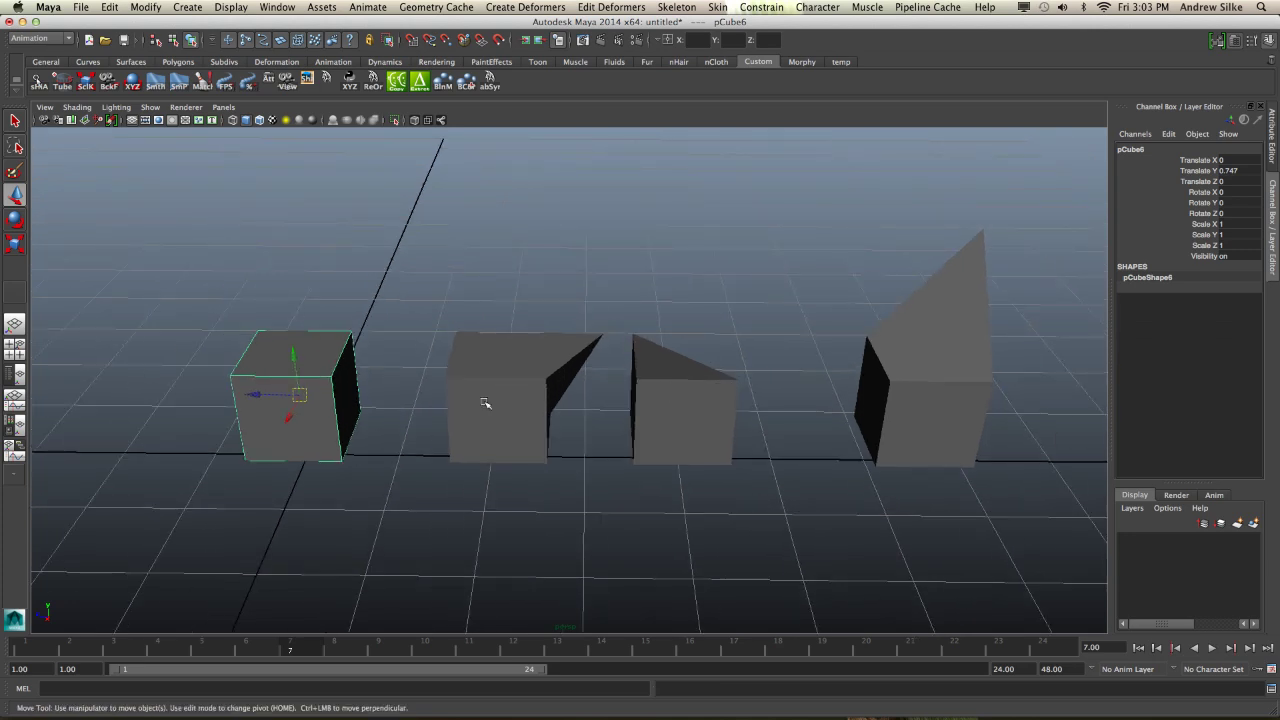
left_click_drag(257, 394, 1150, 384)
middle_click_drag(1000, 394, 711, 426, "alt")
right_click_drag(711, 426, 679, 422, "alt")
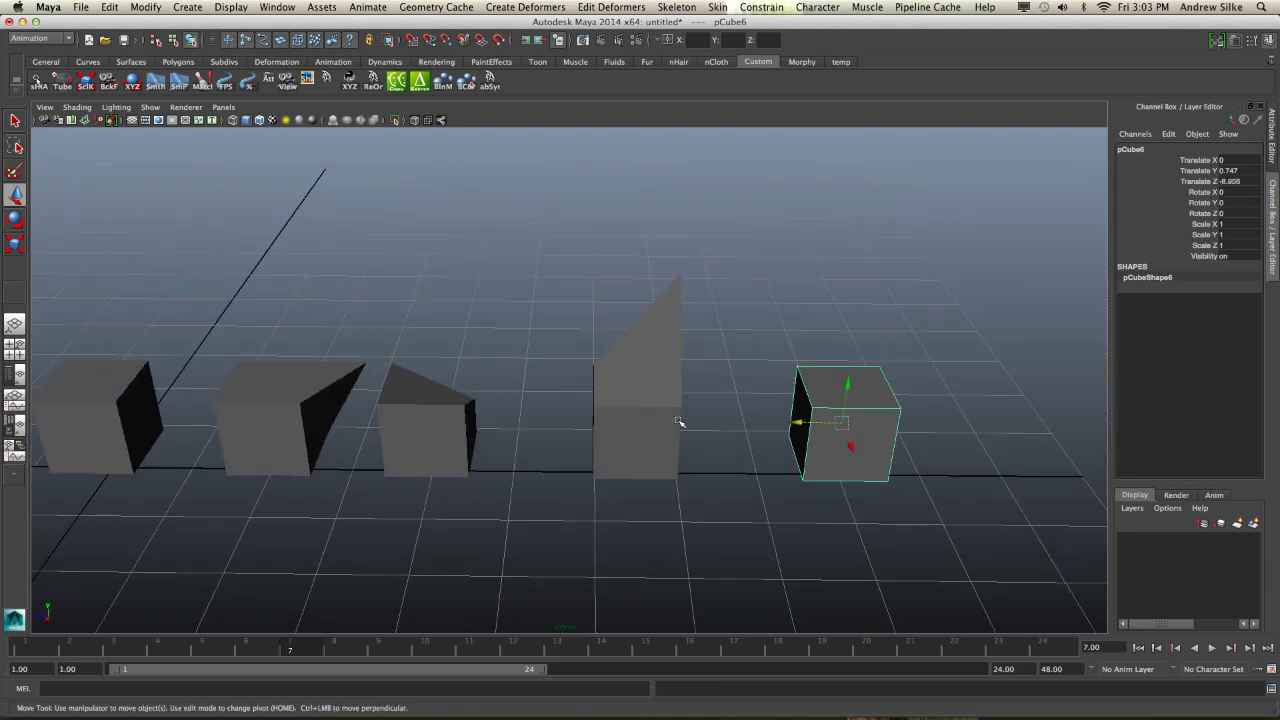
middle_click_drag(250, 400, 333, 397, "alt")
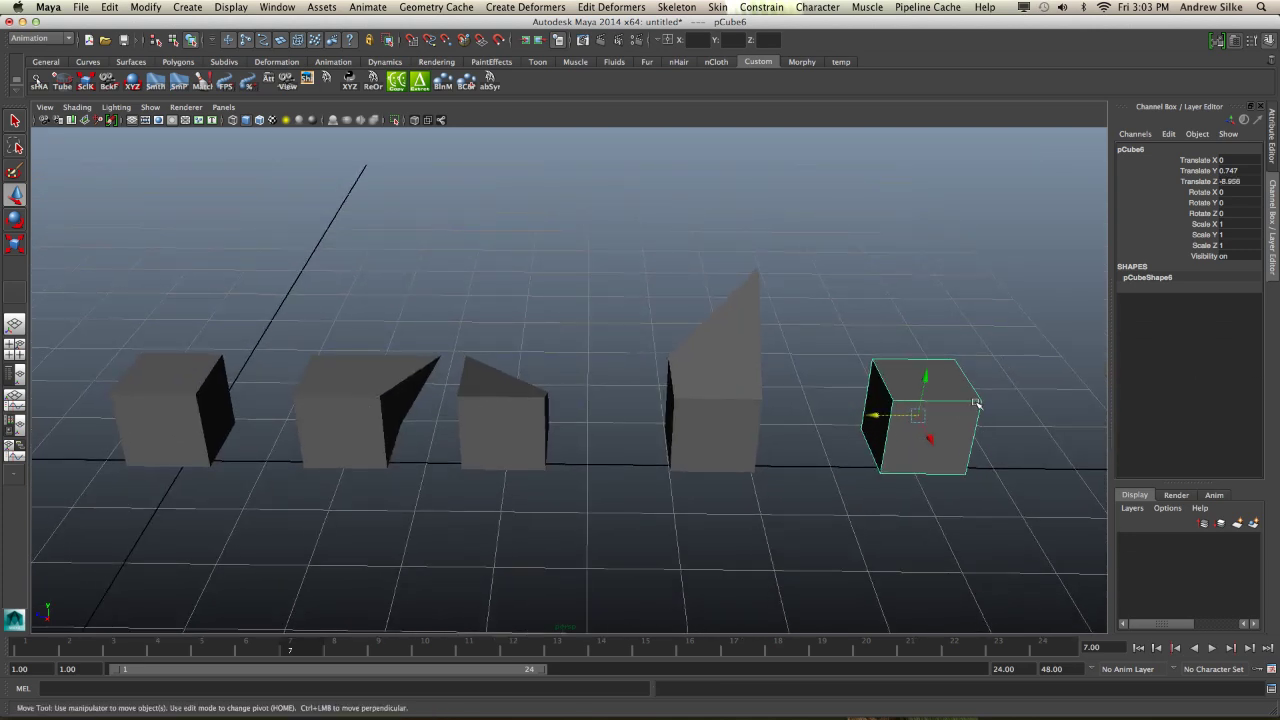
- Raise one rear corner vertex on top of the duplicated cube and return to object selection
key("F9")
left_click(958, 363)
left_click_drag(968, 372, 875, 415, "alt")
key("F8")
- Add the reshaped duplicate to the base cube's existing blendShape1 as a new target, with Specify node enabled
left_click(193, 383)
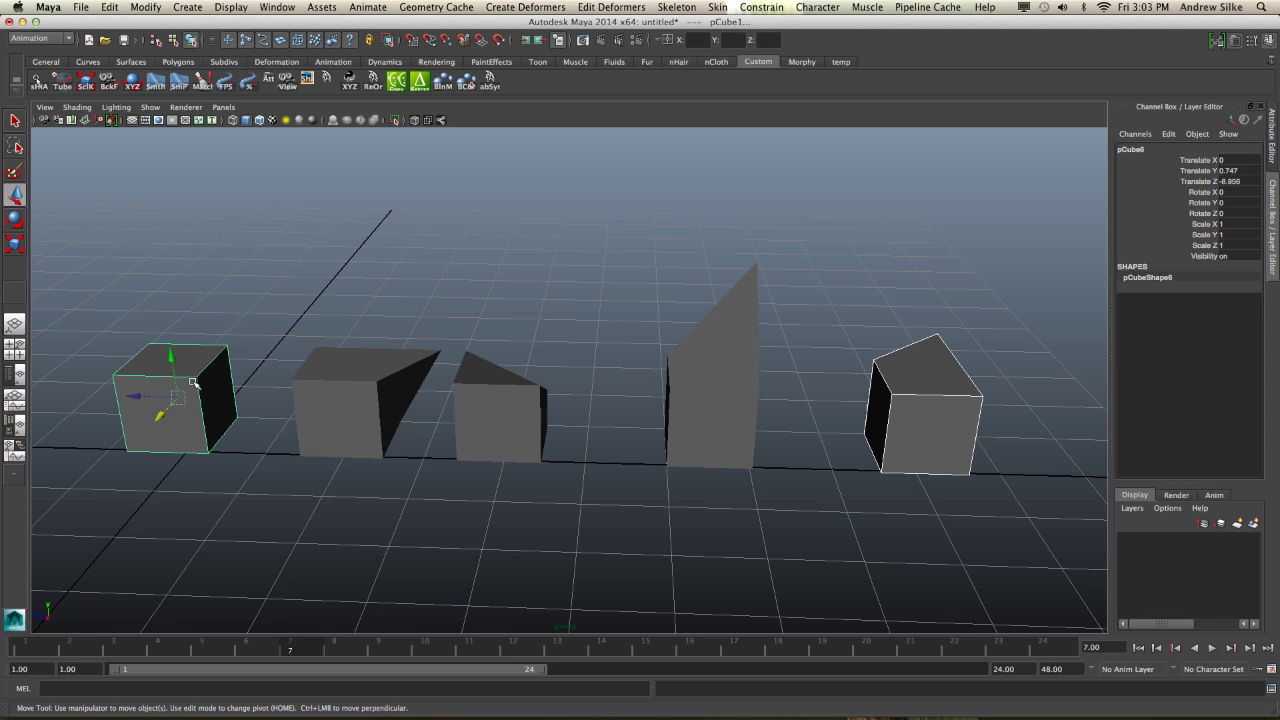
middle_click_drag(404, 339, 480, 310, "alt")
left_click(965, 343)
left_click(263, 337, "shift")
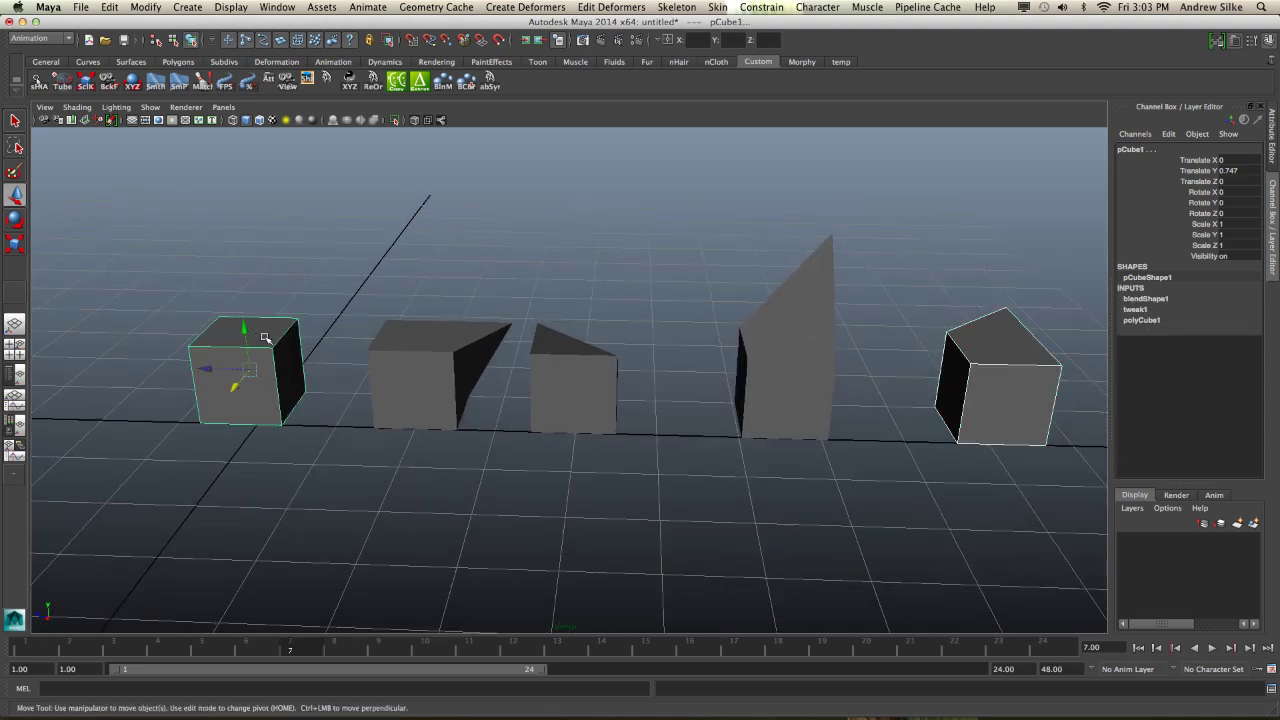
key("space")
left_click_drag(664, 219, 895, 280)
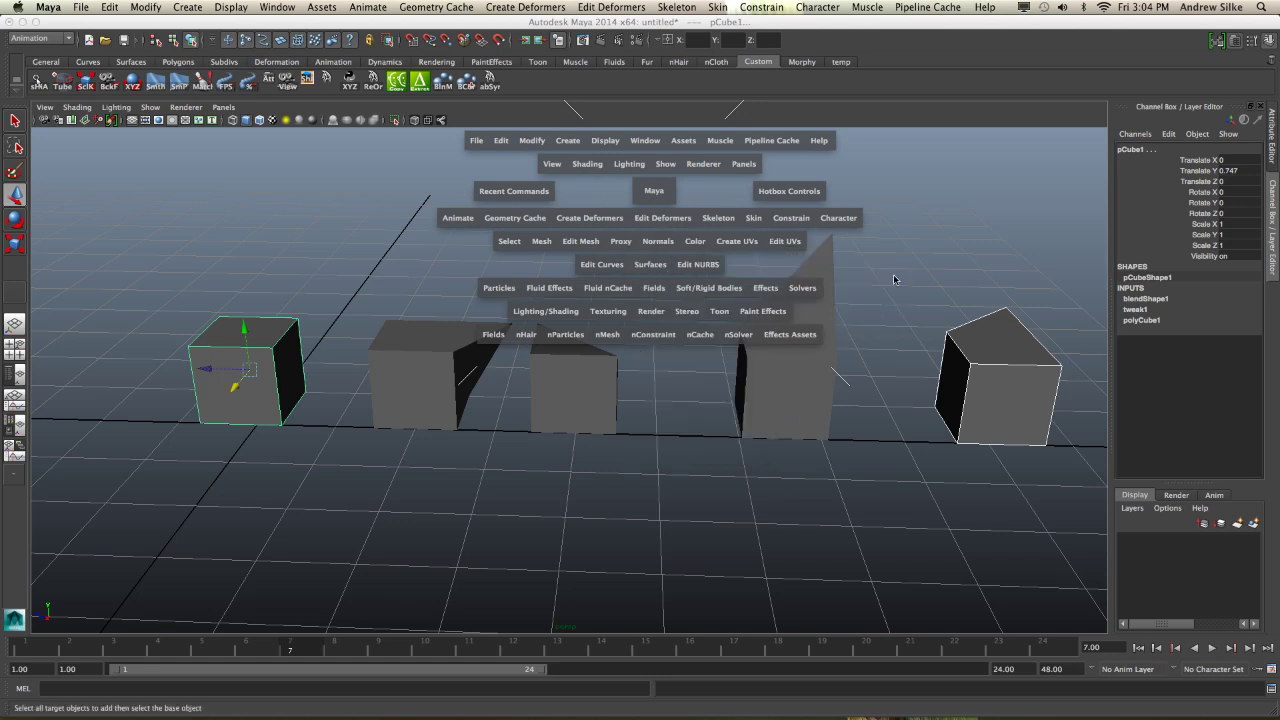
left_click(170, 164)
left_click(174, 165)
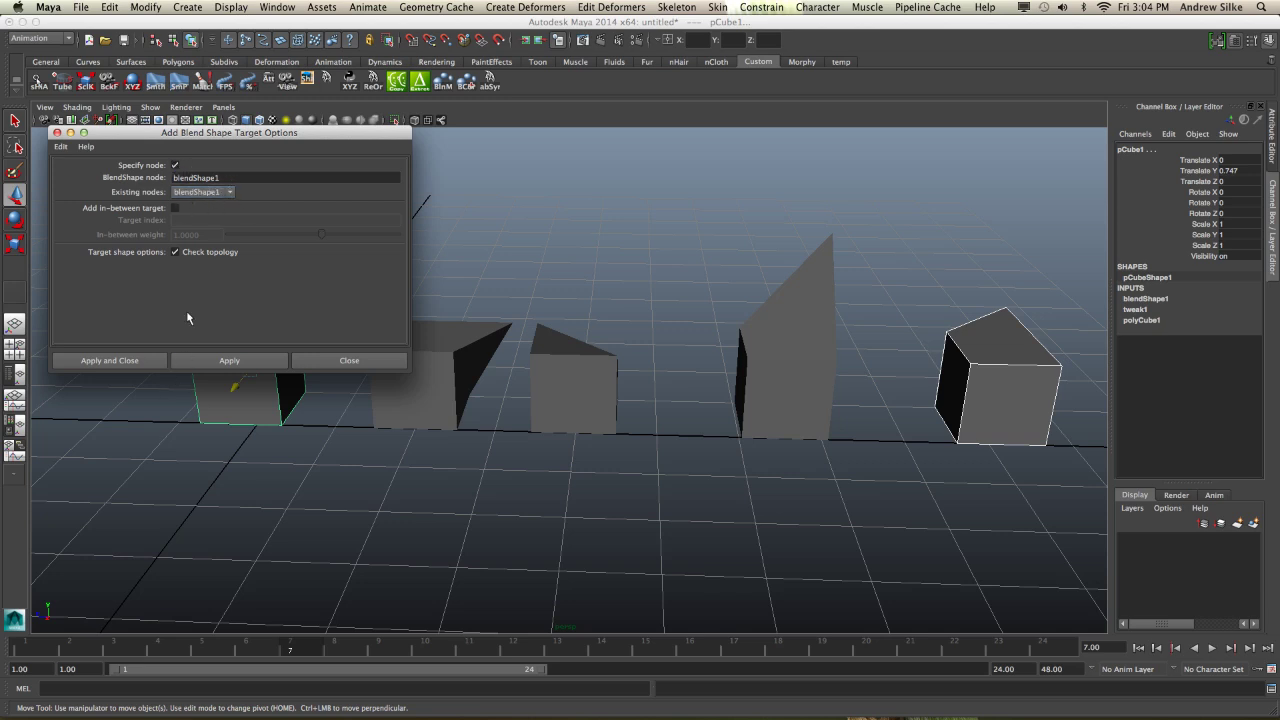
left_click(128, 362)
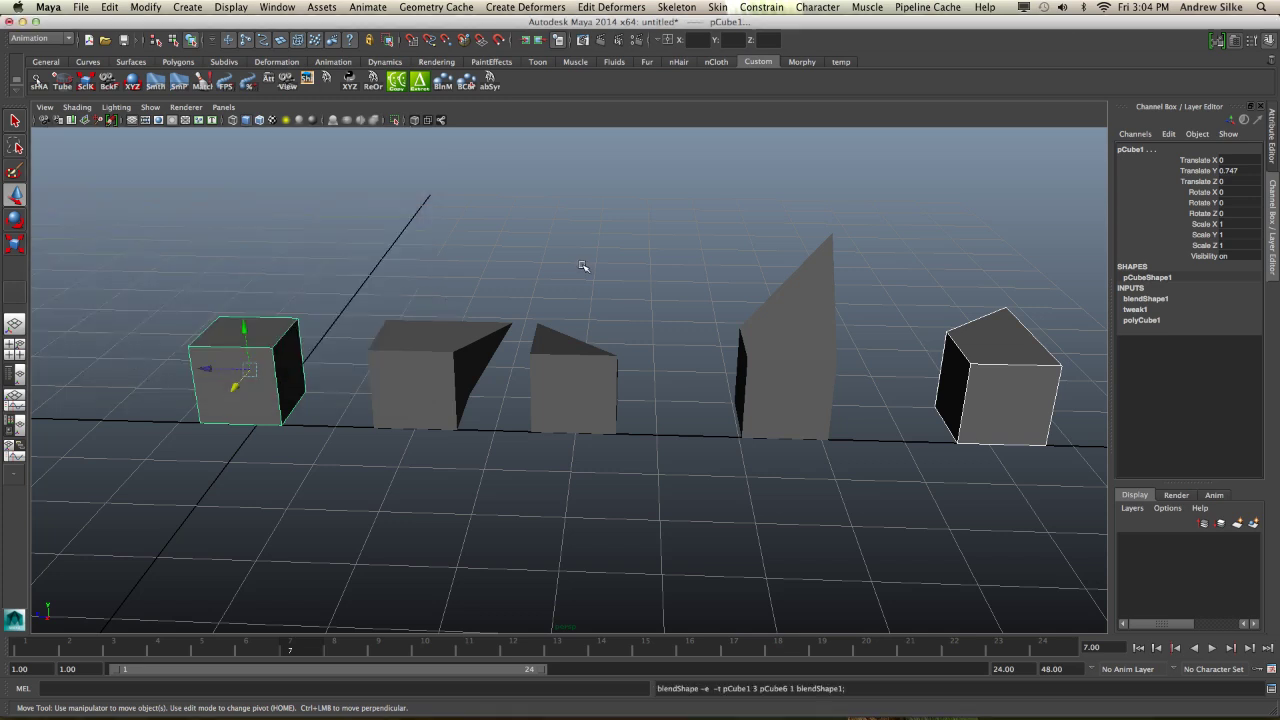
- Test the new pCube6 target on the base cube by raising its weight to 1 and returning it to 0
left_click(583, 265)
left_click(261, 360)
left_click(1168, 299)
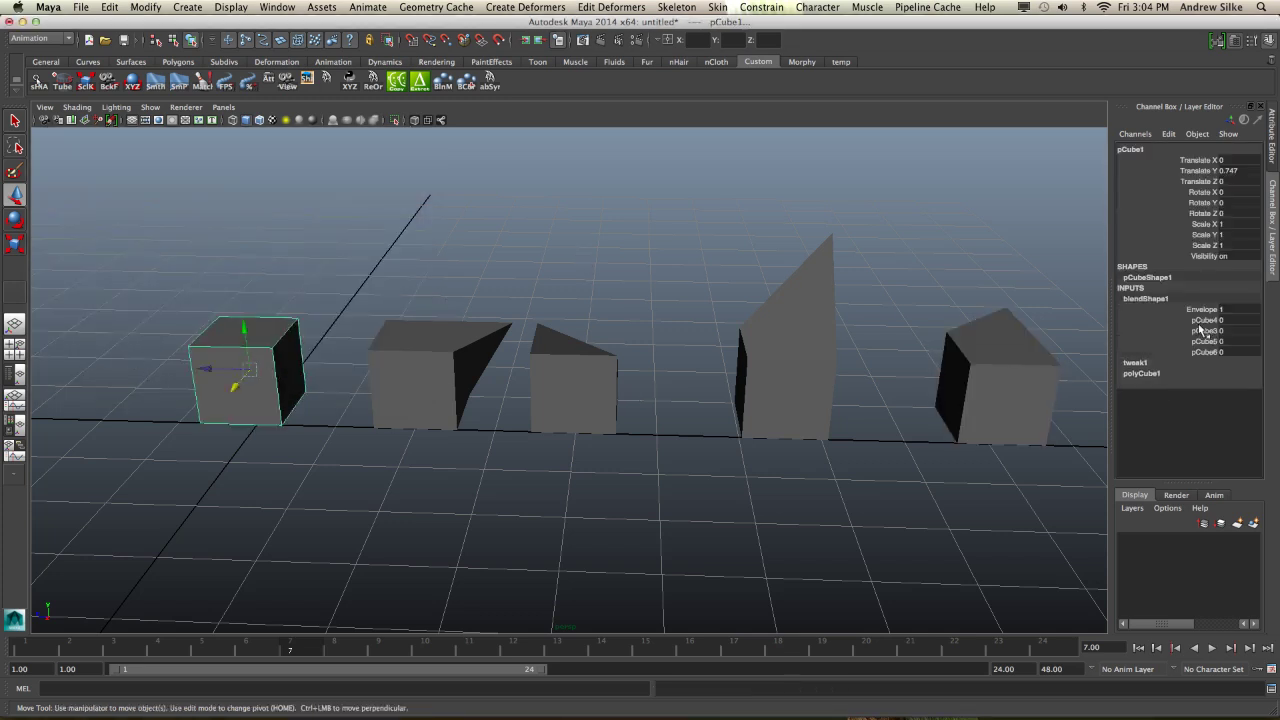
left_click(1207, 352)
middle_click_drag(800, 377, 997, 356)
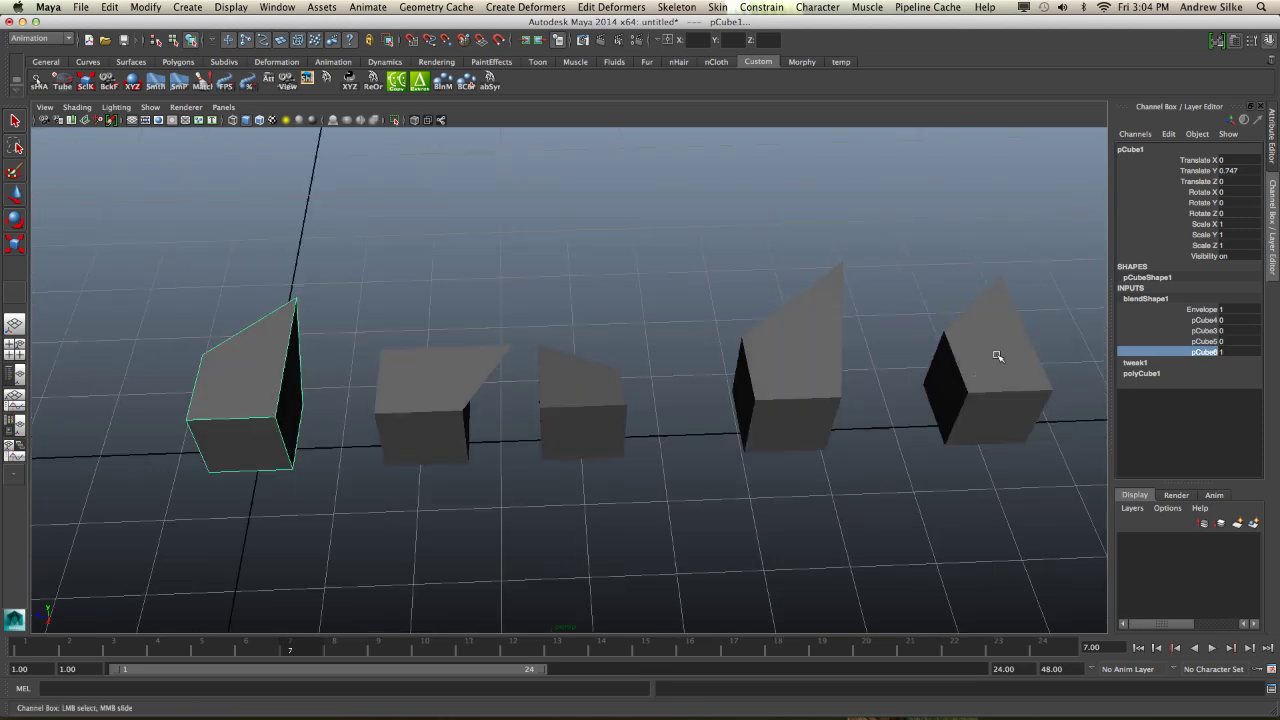
left_click_drag(707, 353, 634, 357, "alt")
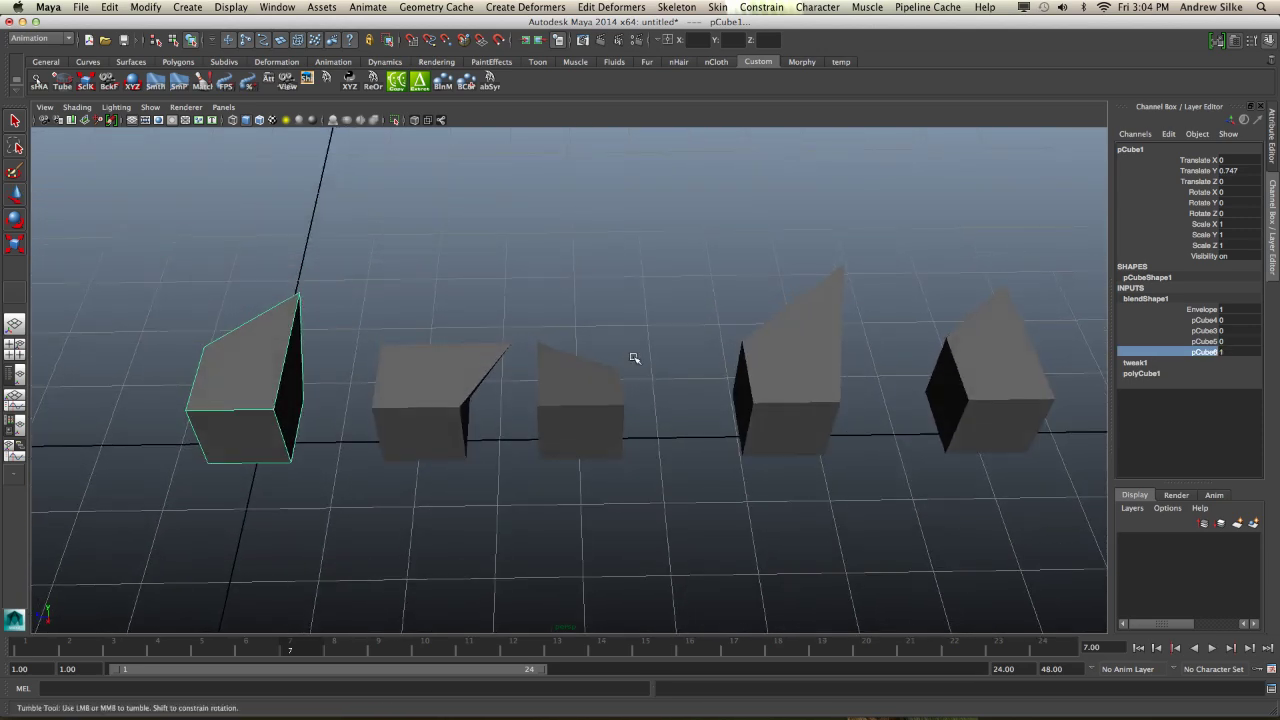
middle_click_drag(850, 334, 770, 330)
- Set the pCube6 weight of the base cube's blend shape to 1
left_click_drag(467, 368, 465, 358, "alt")
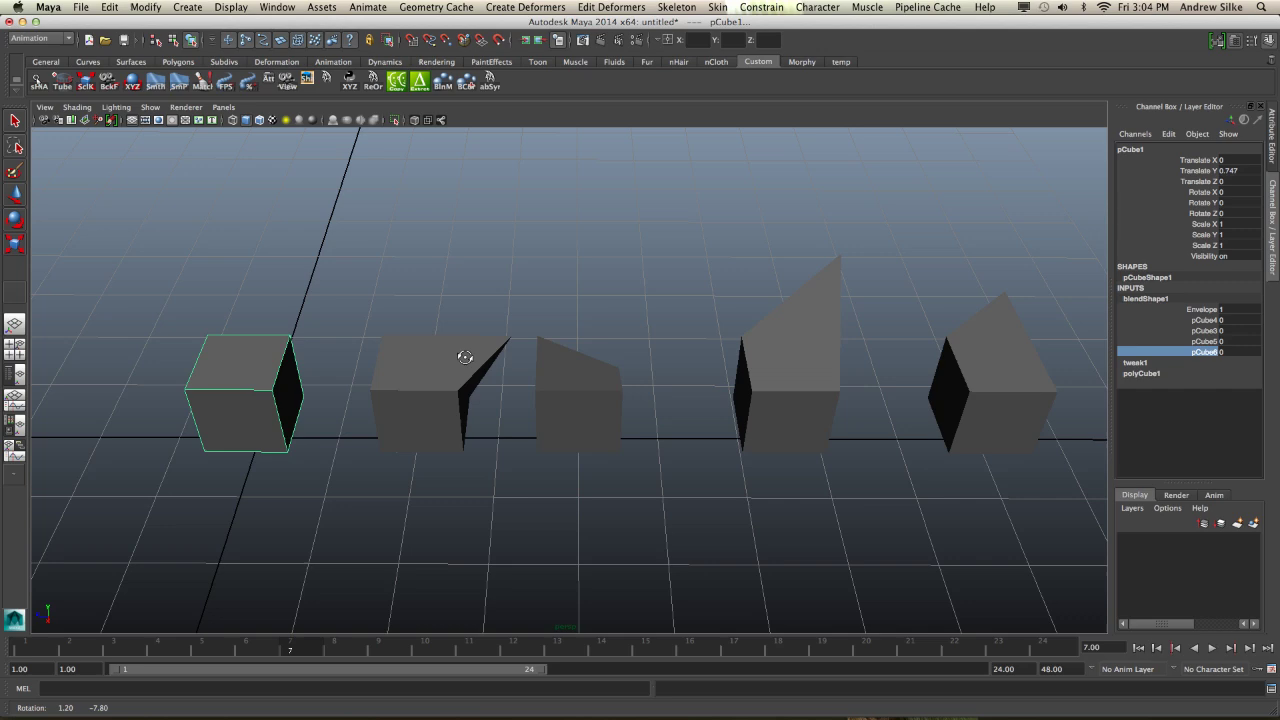
middle_click_drag(431, 361, 654, 337, "alt")
right_click_drag(654, 337, 708, 334, "alt")
left_click_drag(590, 352, 467, 341, "alt")
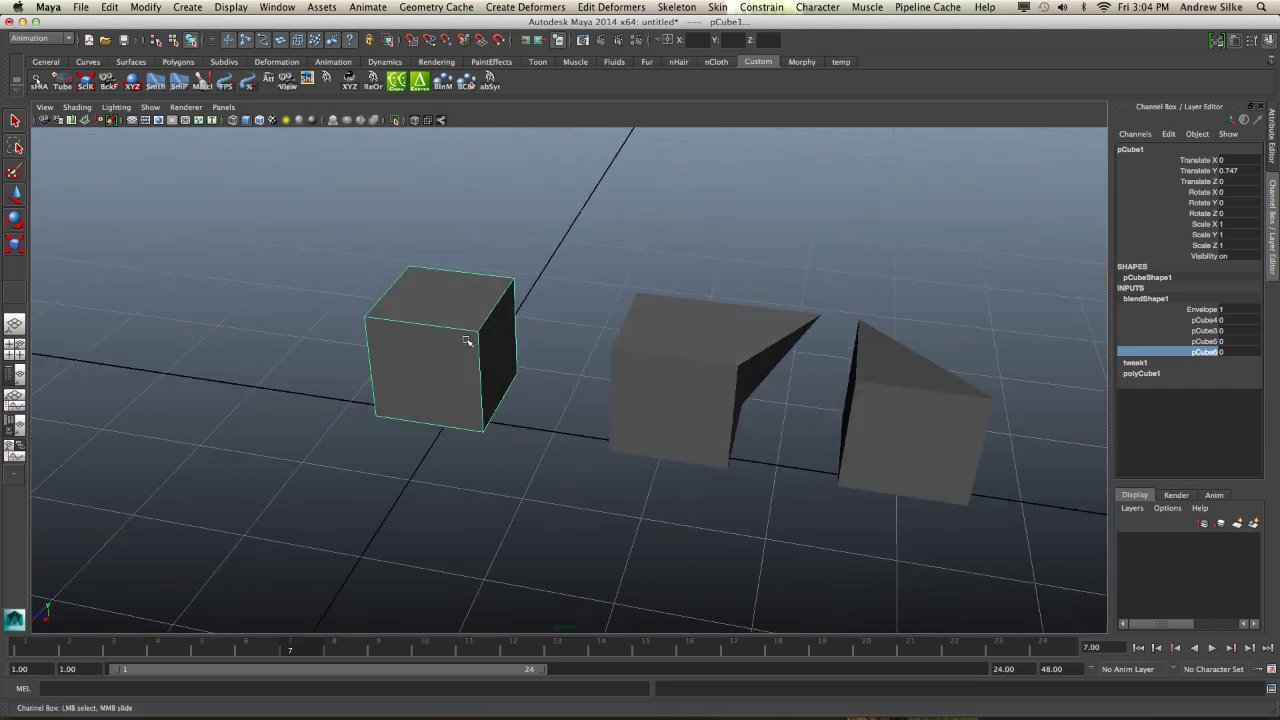
left_click_drag(551, 328, 514, 366, "alt")
middle_click_drag(514, 366, 551, 366)
left_click_drag(551, 366, 489, 380, "alt")
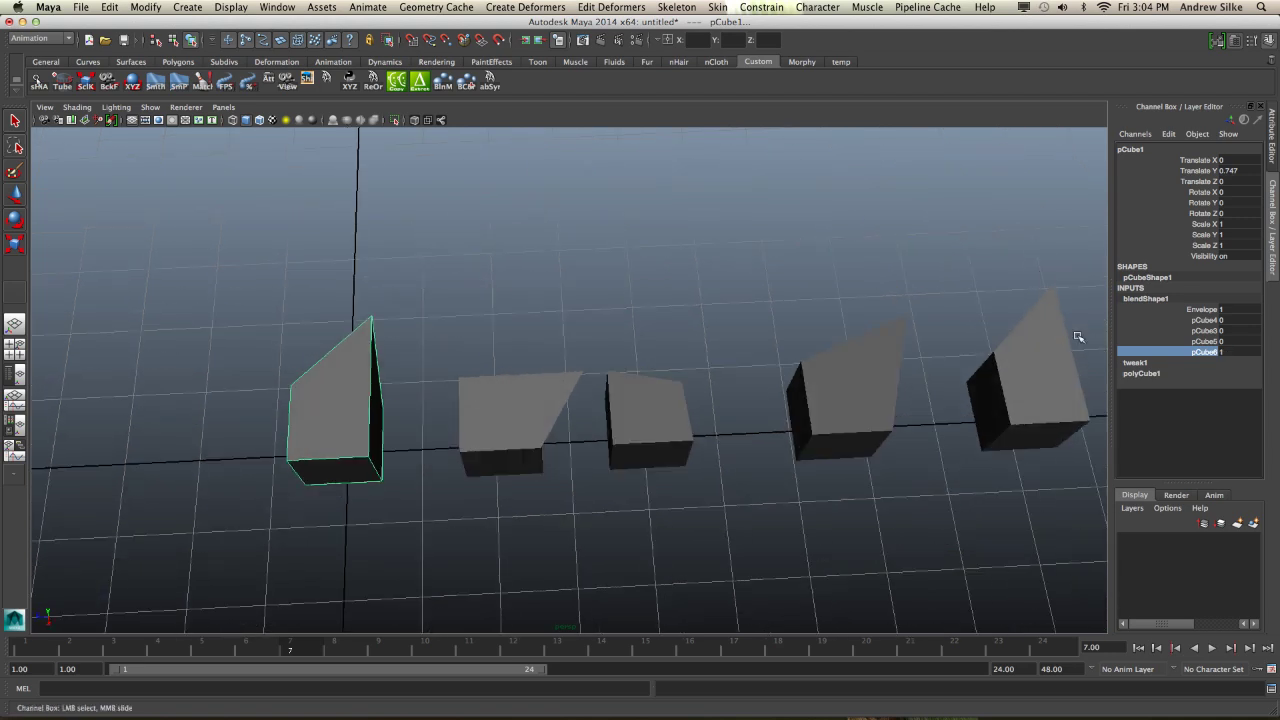
- Set the pCube5 weight on the base cube to 1 so that it combines with the pCube6 target
left_click(524, 427)
key("w")
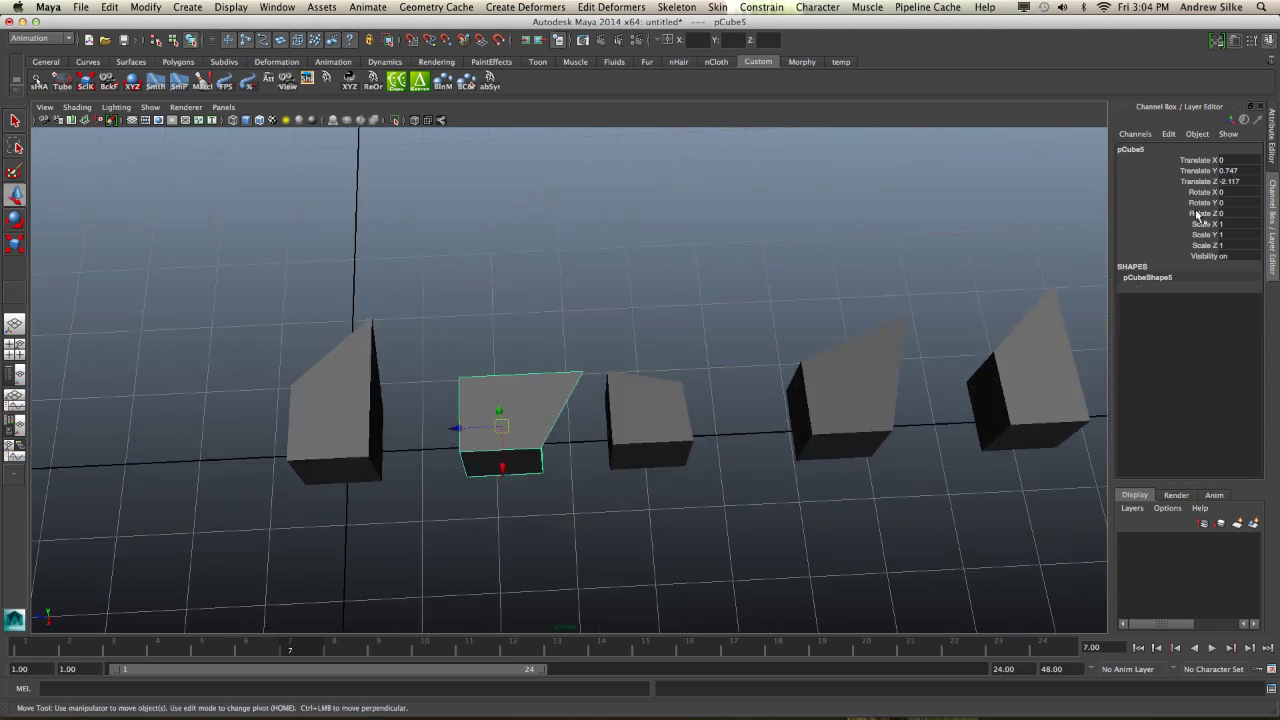
left_click(340, 420)
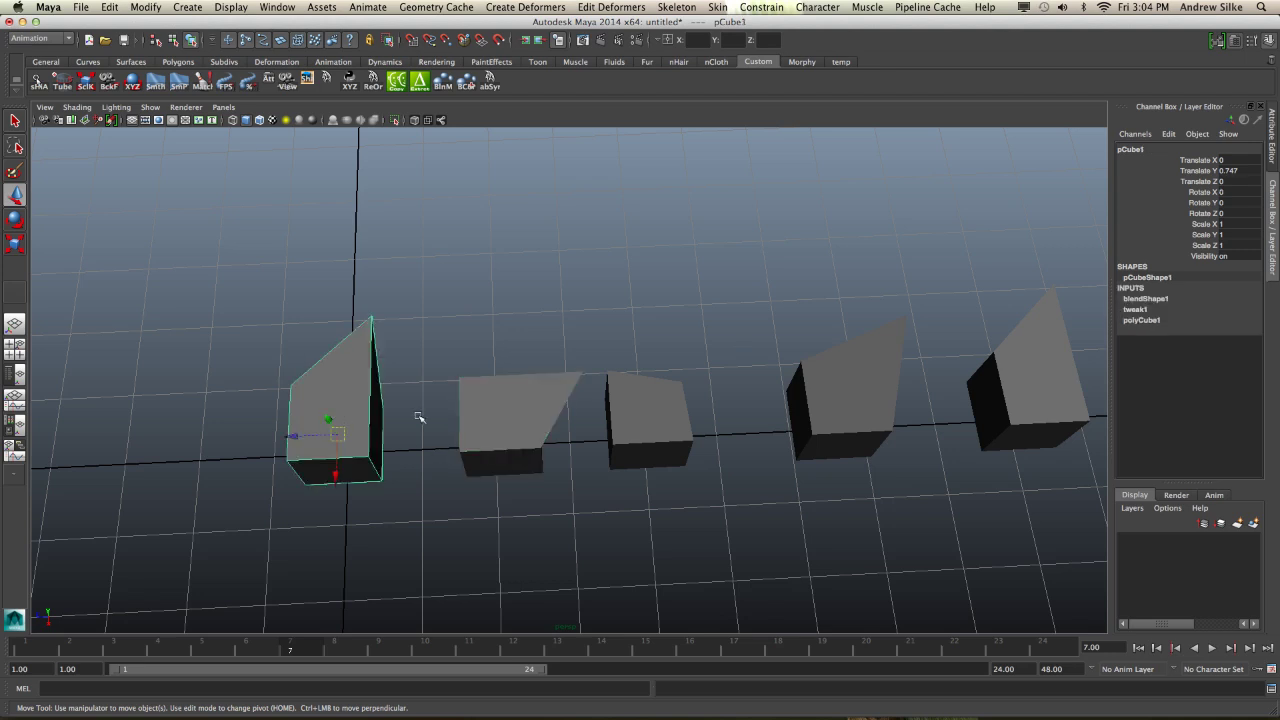
left_click(1146, 299)
left_click(1208, 341)
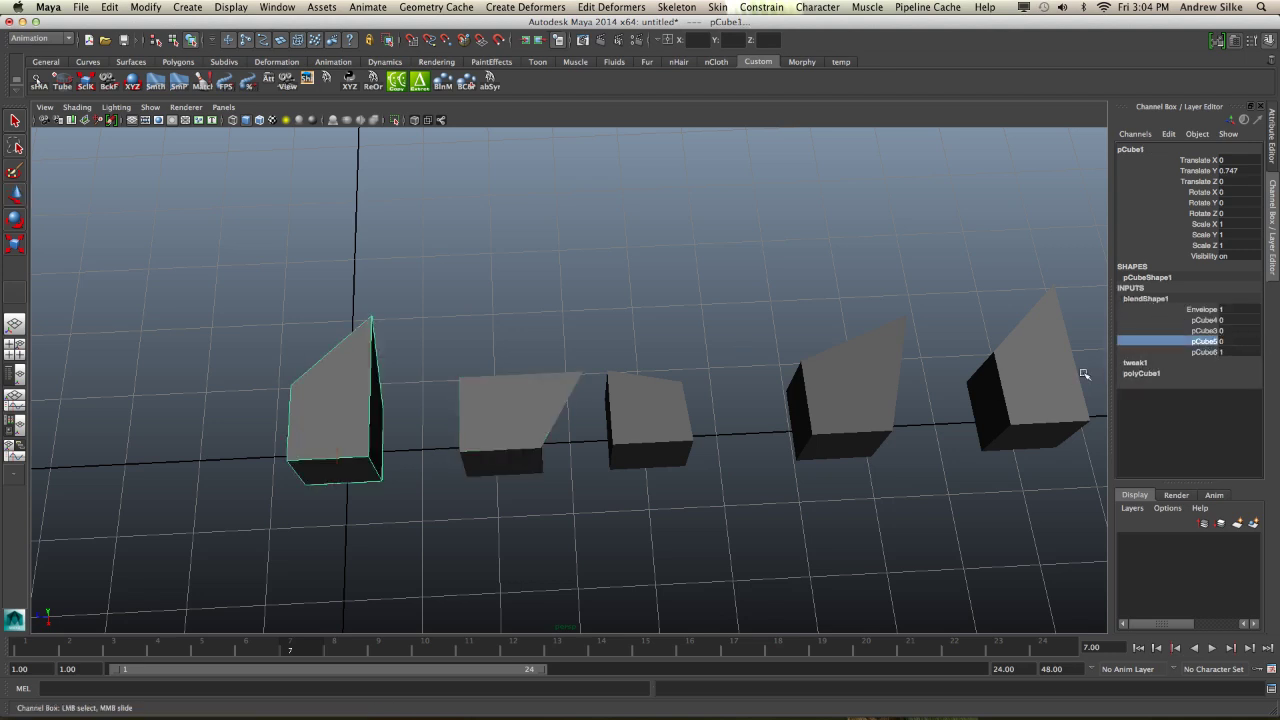
middle_click_drag(545, 428, 551, 430)
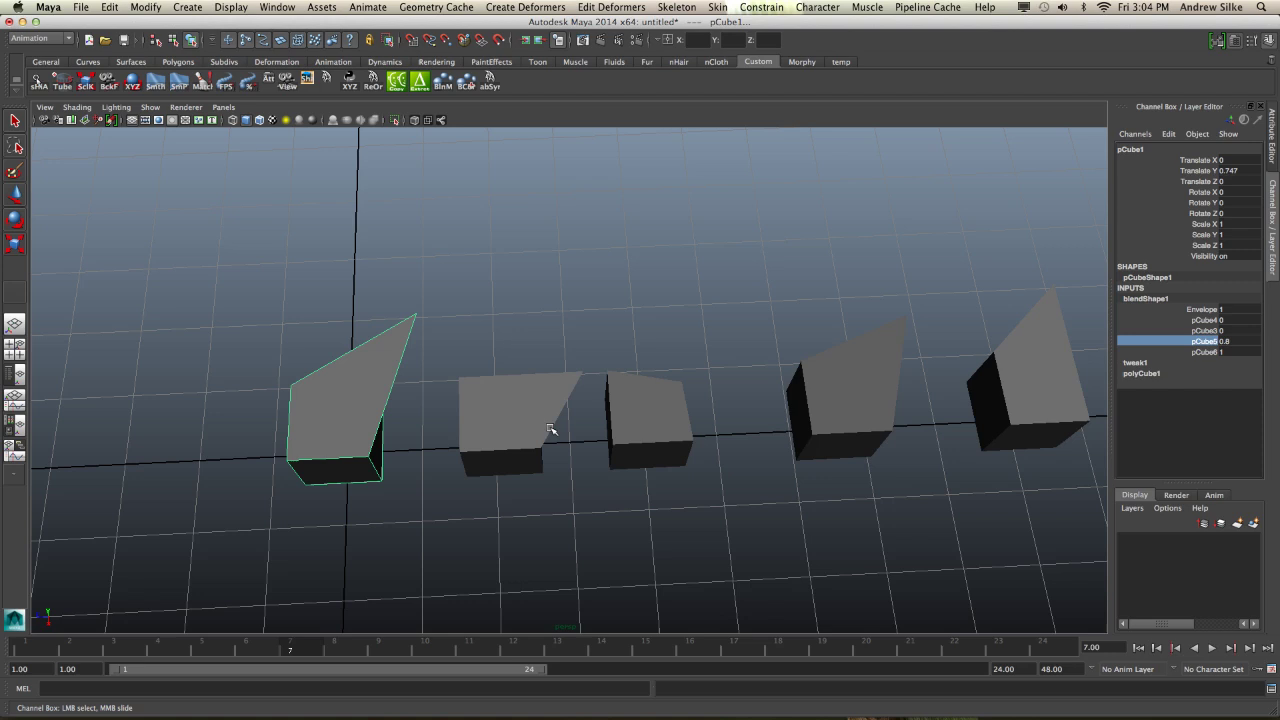
left_click_drag(559, 430, 501, 410, "alt")
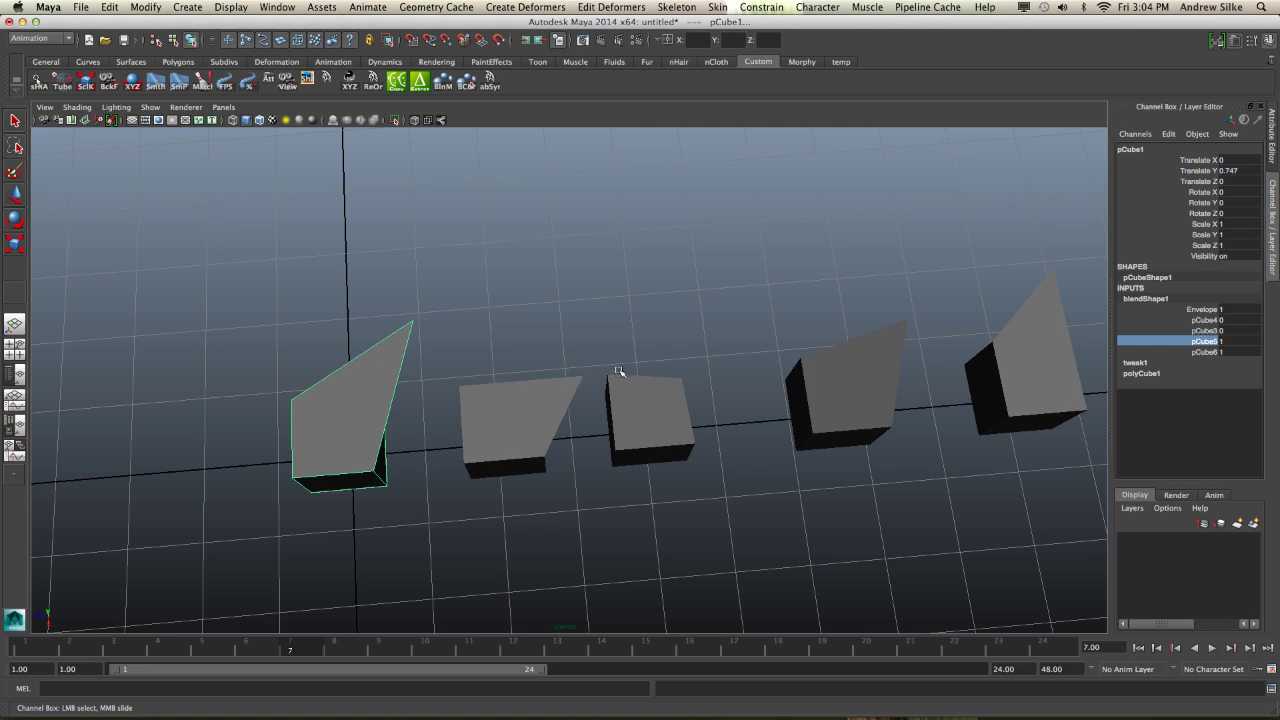
middle_click_drag(727, 373, 665, 382)
left_click_drag(519, 374, 603, 380, "alt")
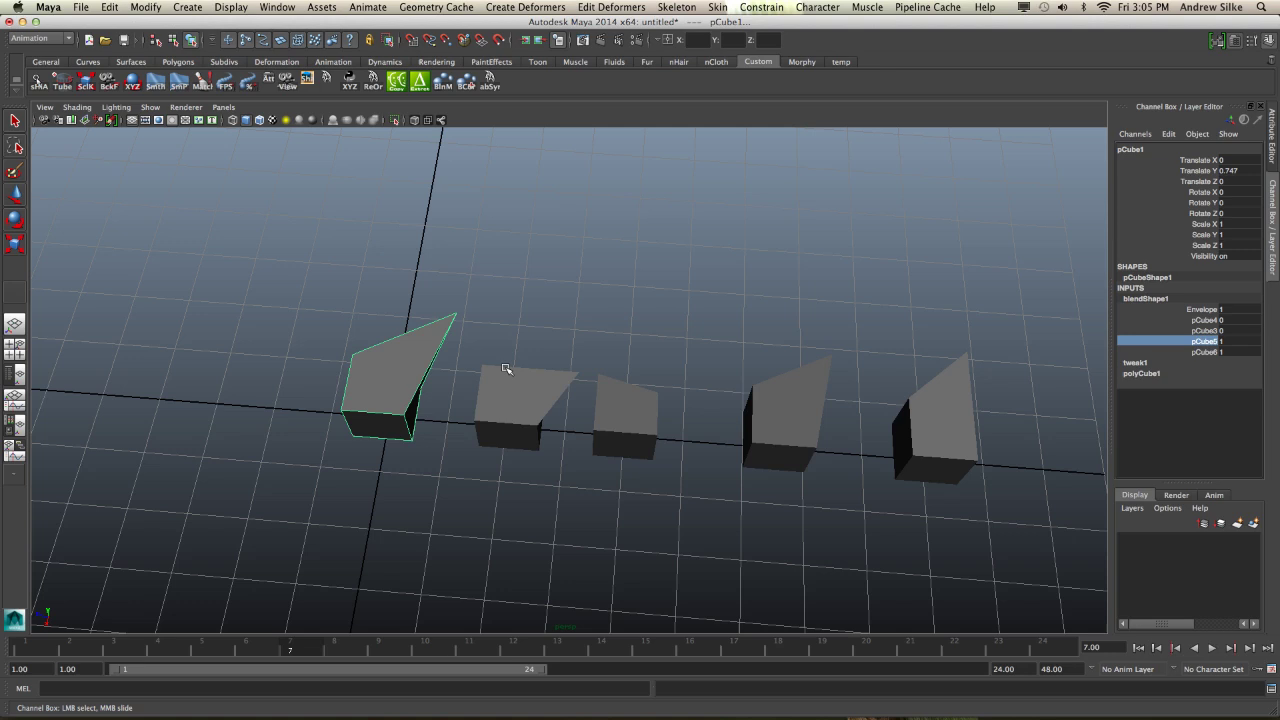
- Select the pCube5 and pCube6 target cubes together to compare their shapes with the combined result on the base cube
left_click(505, 369)
key("w")
left_click(962, 420, "shift")
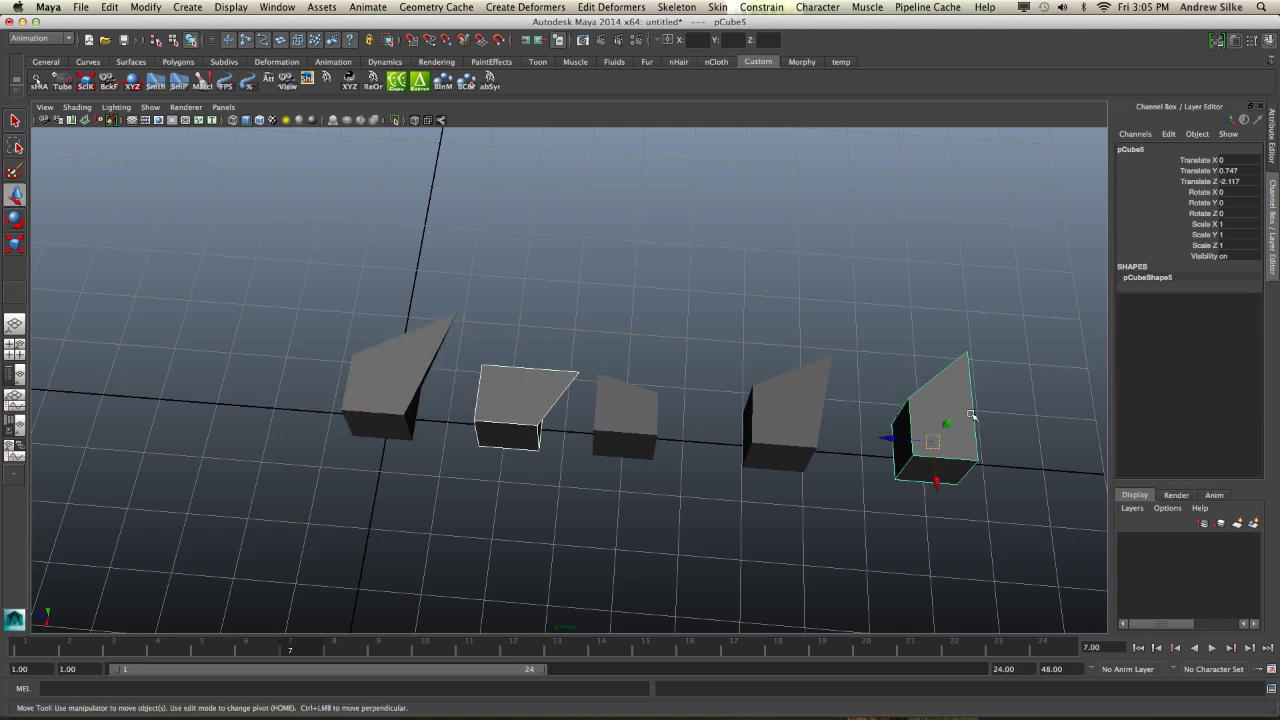
left_click(450, 340)
left_click(485, 370)
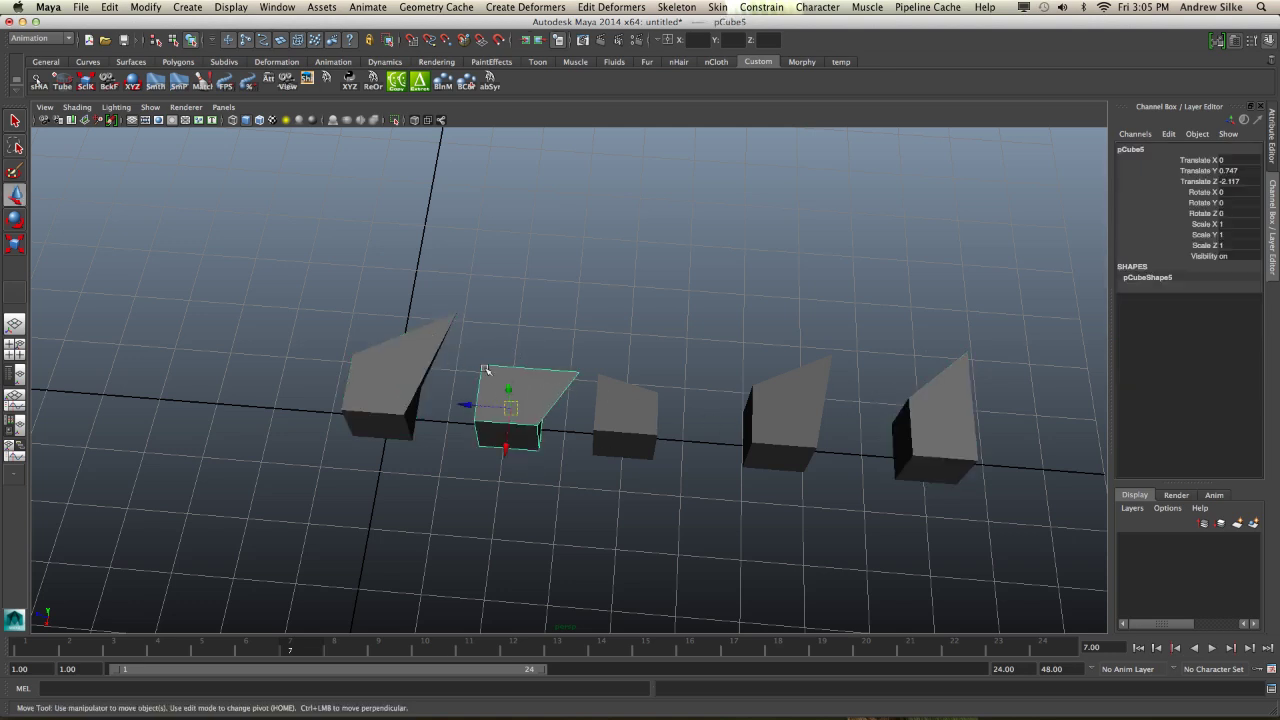
left_click(945, 420, "shift")
left_click_drag(686, 463, 695, 442, "alt")
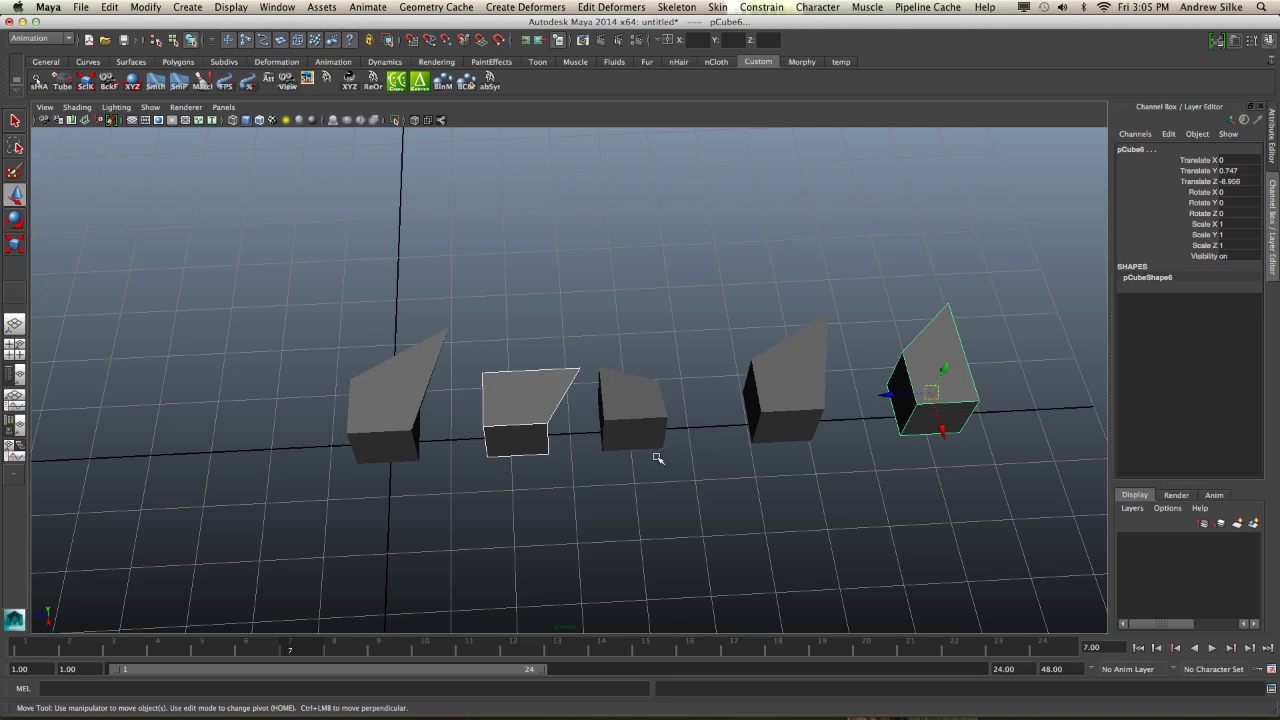
mouse_move(656, 457)
left_mouse_down("alt")
mouse_move(654, 420)
mouse_move(648, 455)
left_mouse_up("alt")
- Raise the base cube's pCube3 blend shape weight to 1 so it combines with the pCube5 and pCube6 targets
left_click(413, 385)
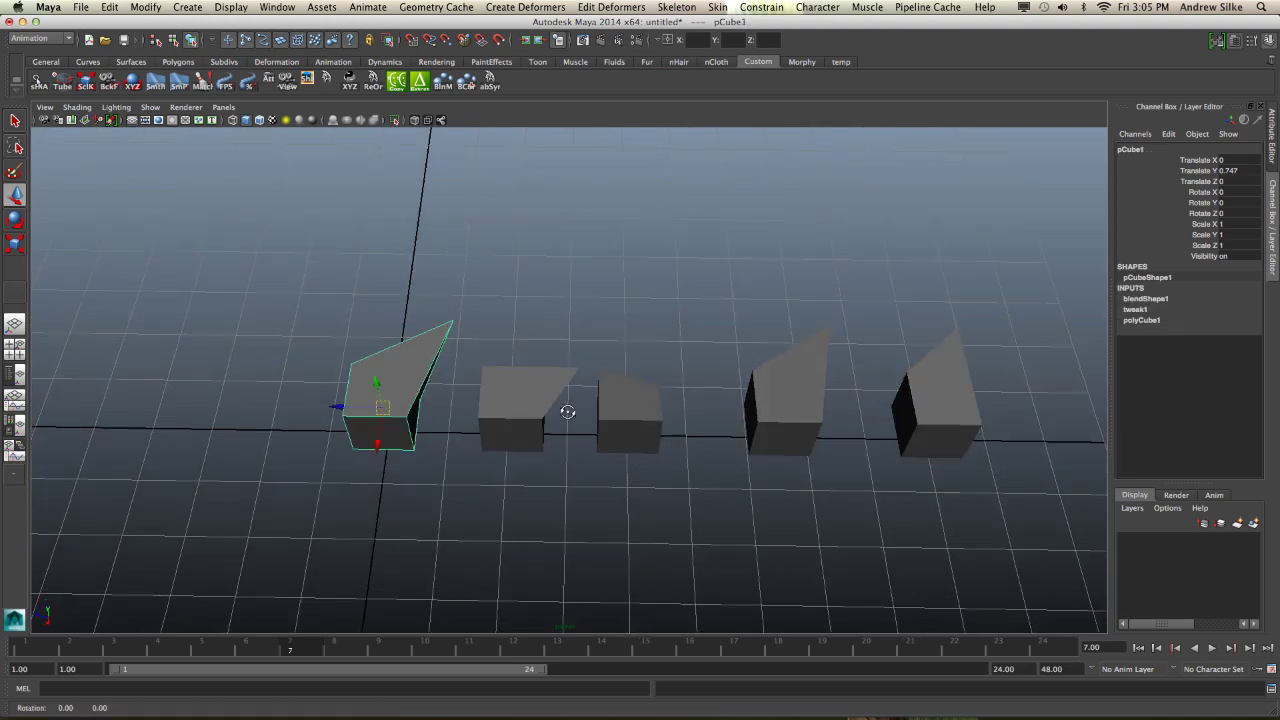
left_click(1160, 300)
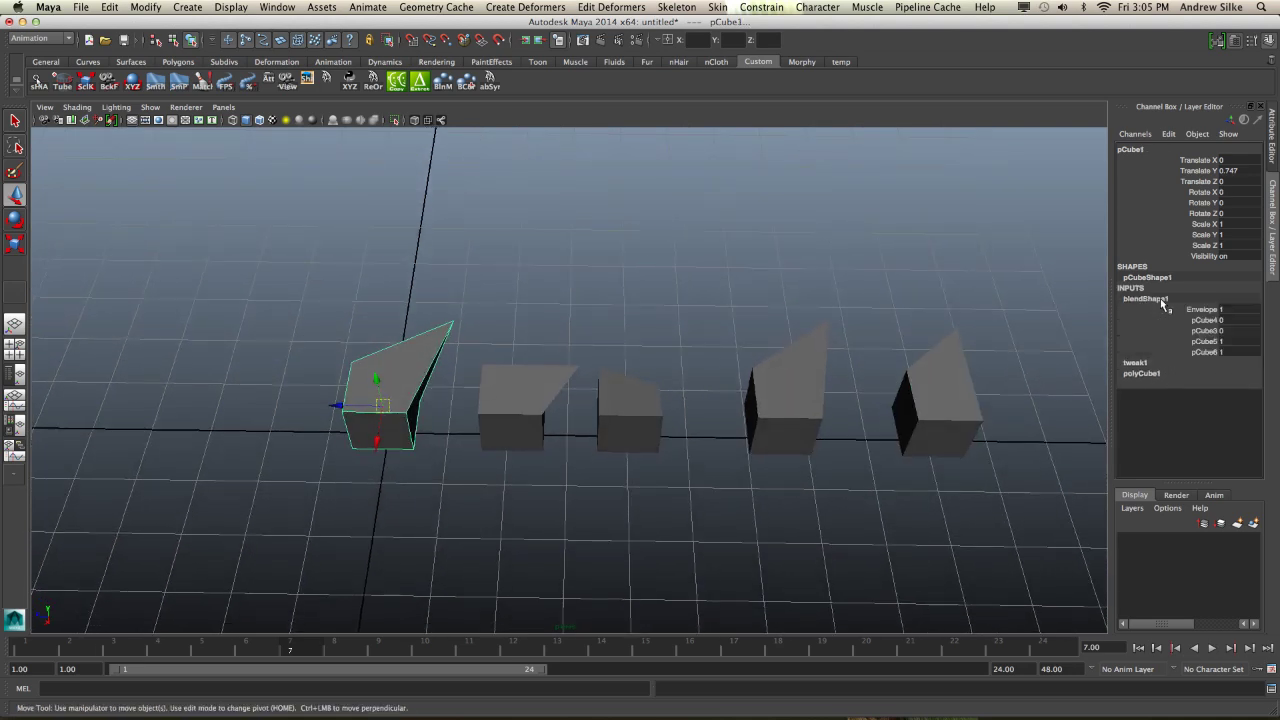
left_click(1205, 330)
middle_click_drag(849, 381, 795, 400)
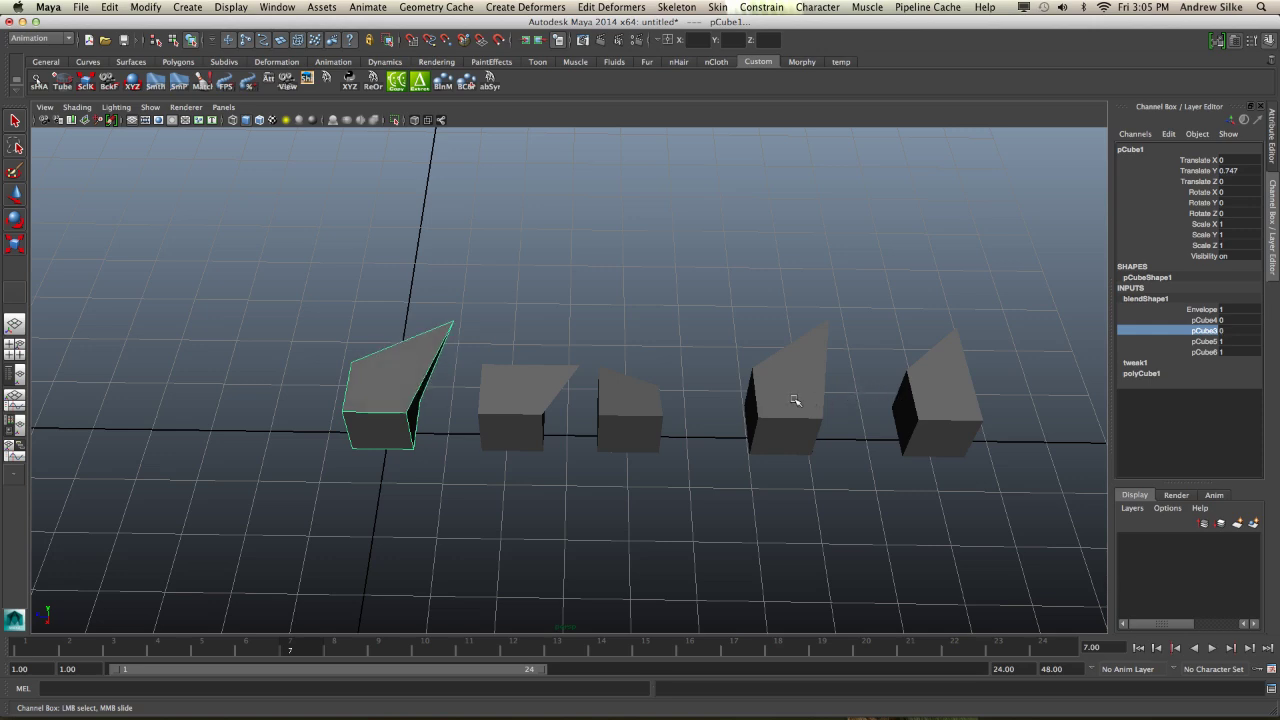
left_click_drag(645, 386, 669, 340, "alt")
middle_click_drag(669, 340, 774, 354)
left_click_drag(774, 354, 702, 392, "alt")
middle_click_drag(702, 392, 643, 374)
left_click_drag(644, 380, 660, 358, "alt")
mouse_move(660, 358)
middle_mouse_down()
mouse_move(697, 357)
mouse_move(682, 365)
middle_mouse_up()
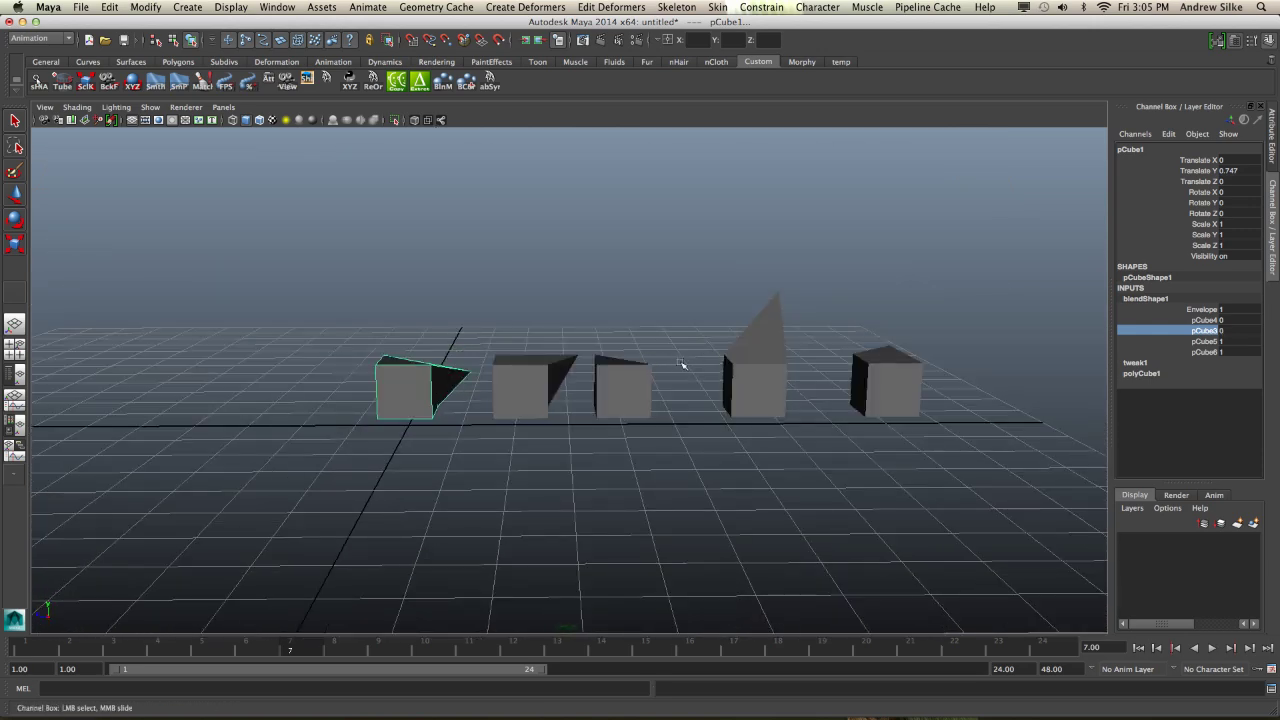
- Set the pCube4 weight on the base cube to 1 and inspect the raised corner up close
left_click(1205, 320)
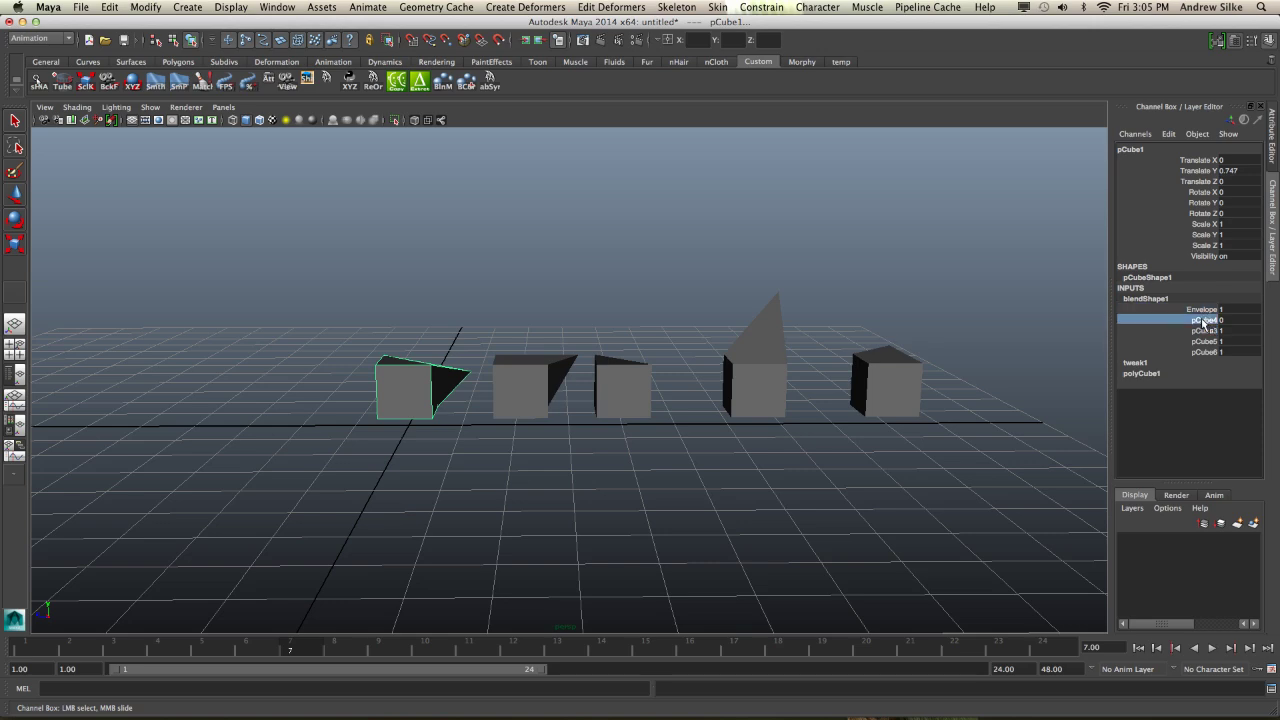
middle_click_drag(829, 375, 871, 377)
left_click_drag(871, 377, 634, 344, "alt")
right_click_drag(421, 329, 822, 405, "alt")
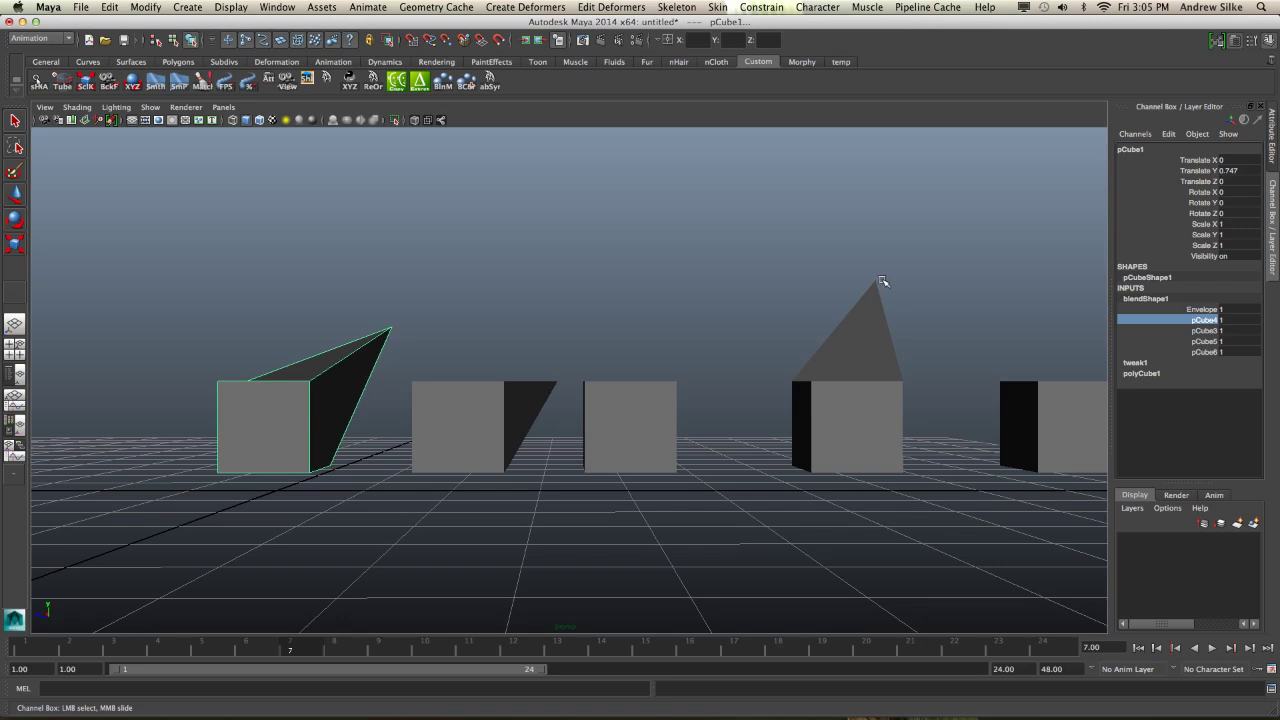
- Set the pCube3 weight back to 0 and inspect the base cube from several sides
left_click_drag(600, 428, 409, 402, "alt")
middle_click_drag(409, 402, 584, 392, "alt")
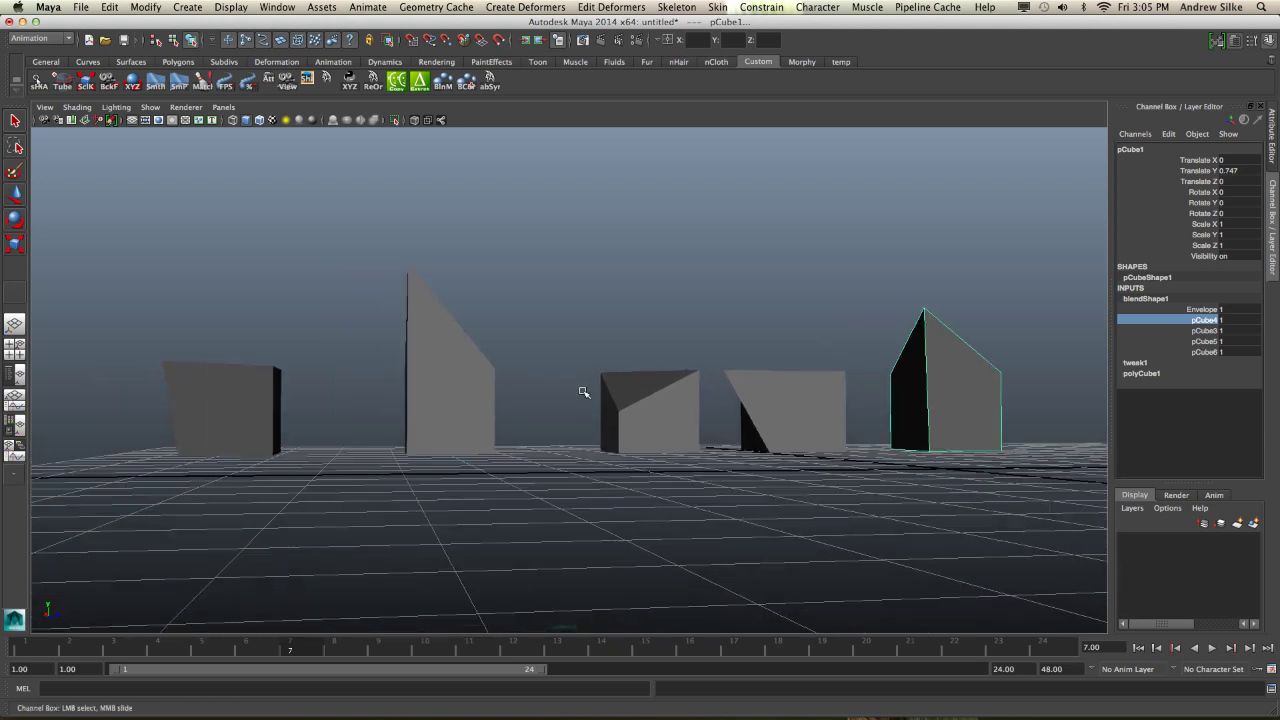
left_click(1206, 331)
middle_click_drag(843, 337, 792, 343)
left_click_drag(769, 349, 678, 369, "alt")
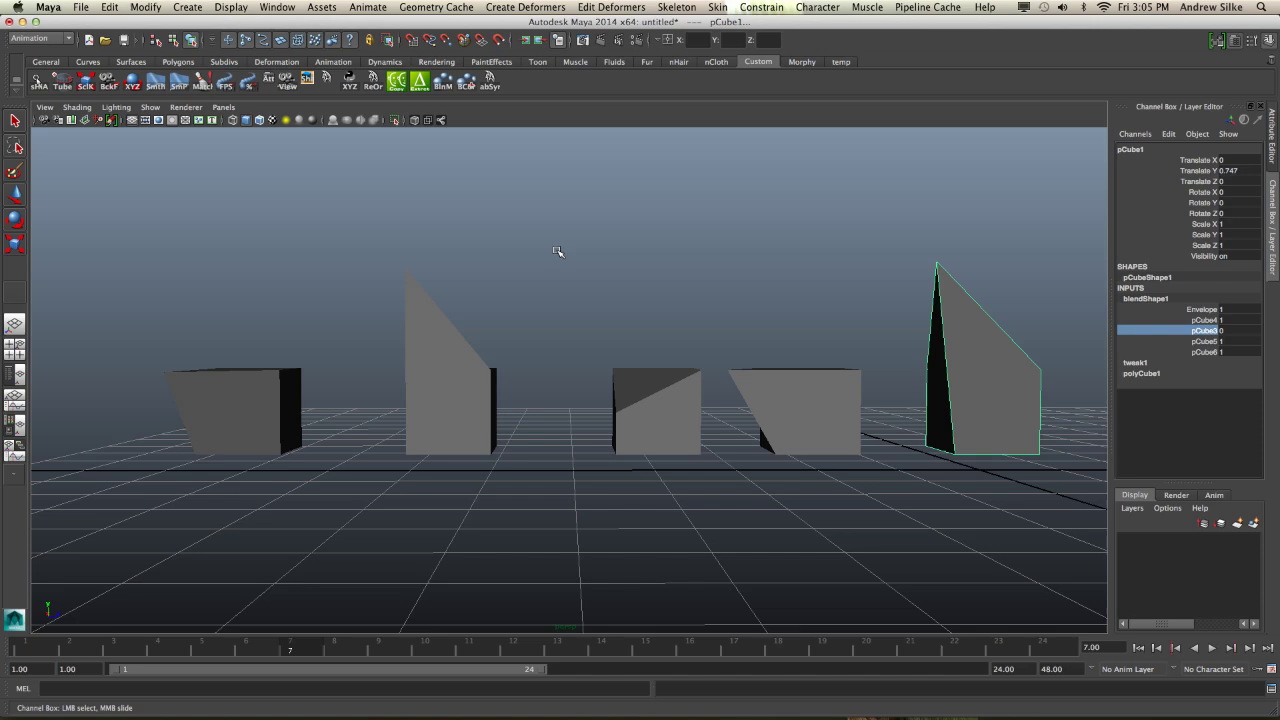
left_click_drag(472, 313, 746, 331, "alt")
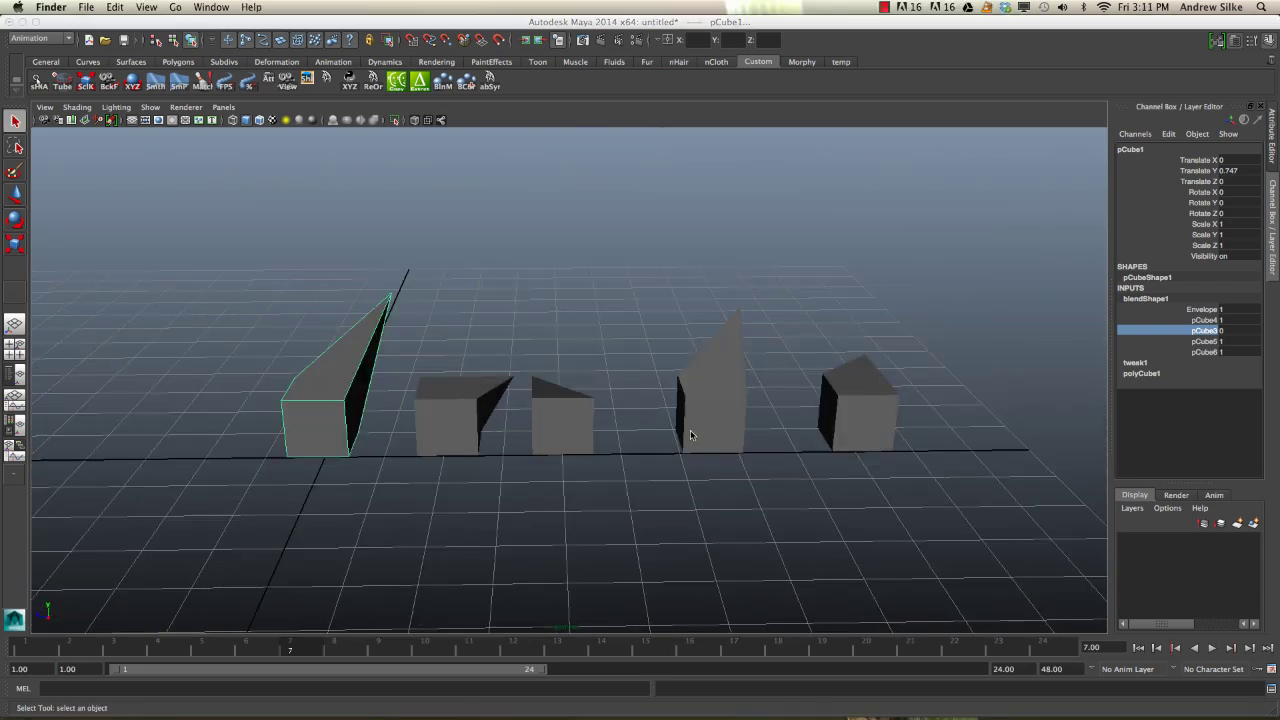
- Try moving the raised top vertex of the pCube4 target vertically to test its live effect on the base cube
left_click_drag(689, 434, 649, 453, "alt")
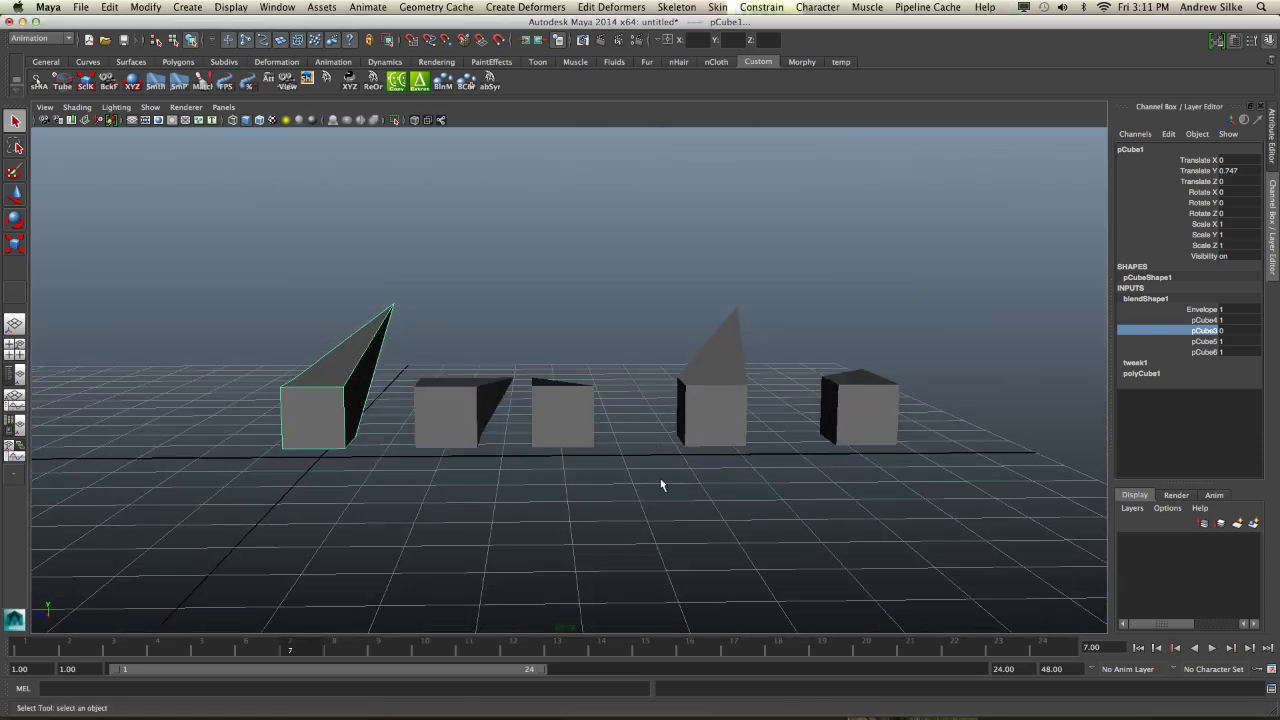
left_click(661, 485)
left_click(713, 392)
left_click_drag(684, 387, 853, 394, "alt")
left_click_drag(613, 403, 569, 391, "alt")
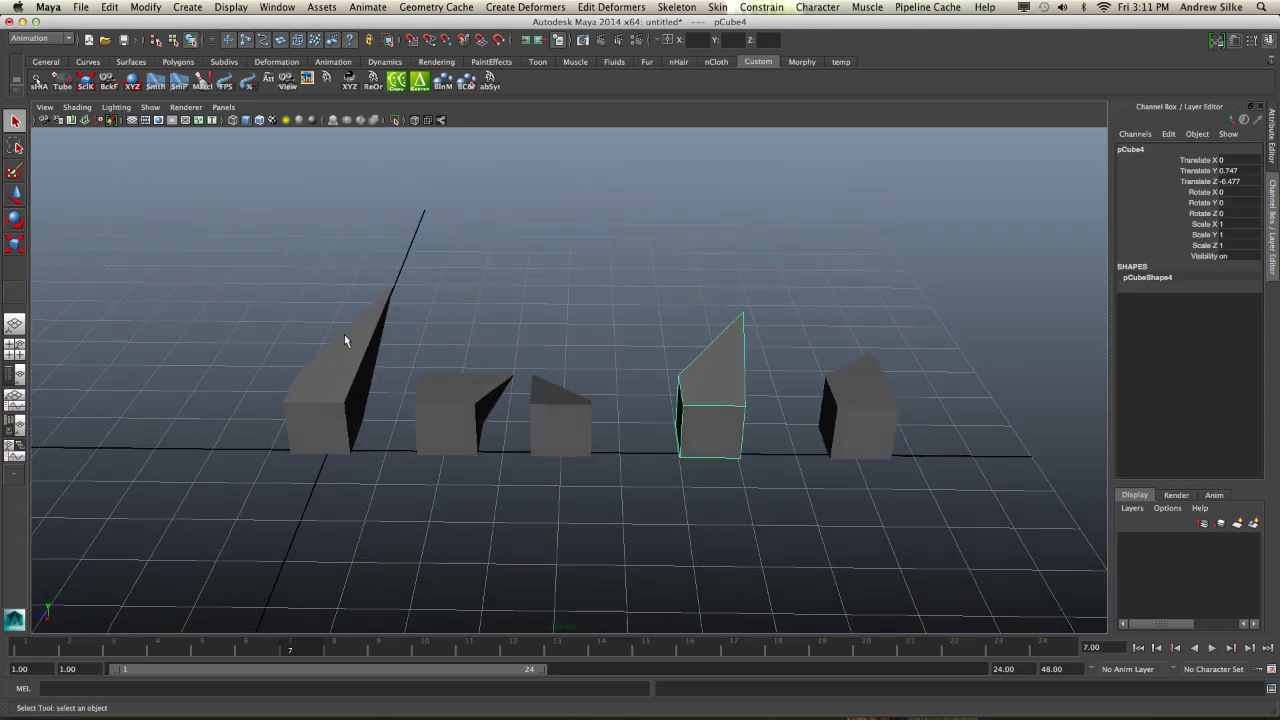
key("F8")
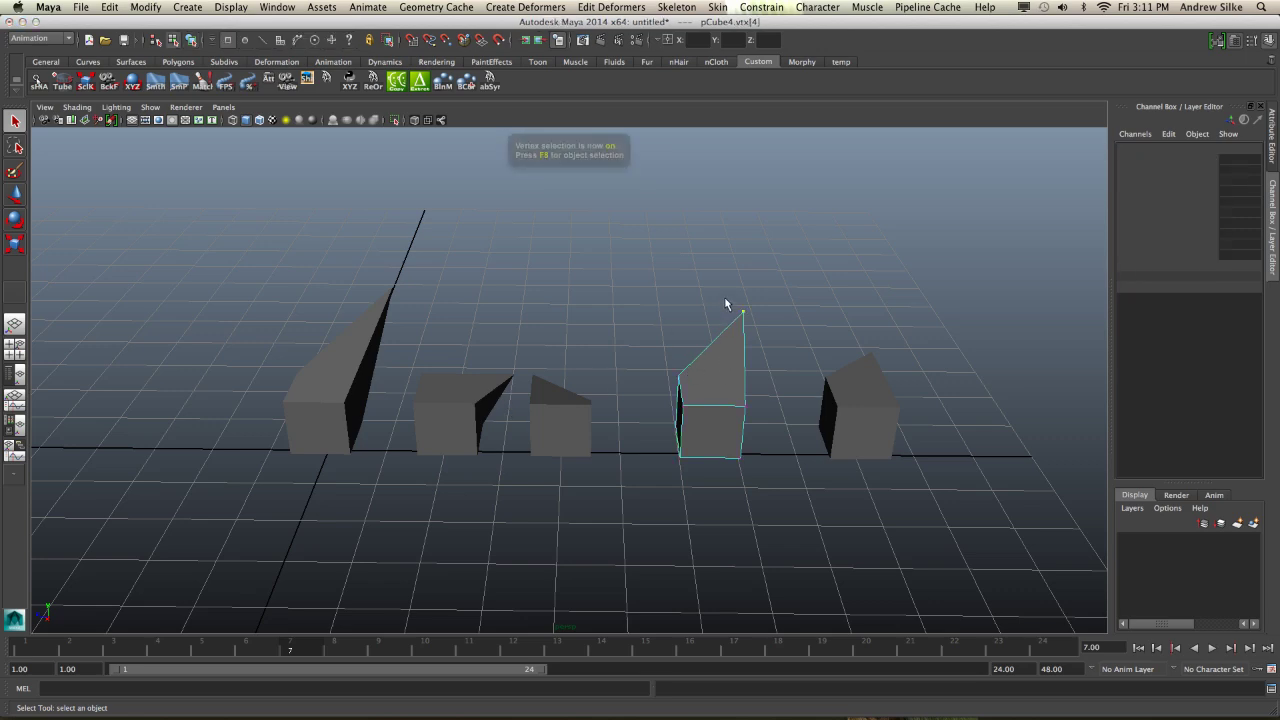
left_click(740, 312)
left_click_drag(731, 286, 860, 310, "alt")
key("w")
left_click_drag(582, 233, 454, 402)
key("z")
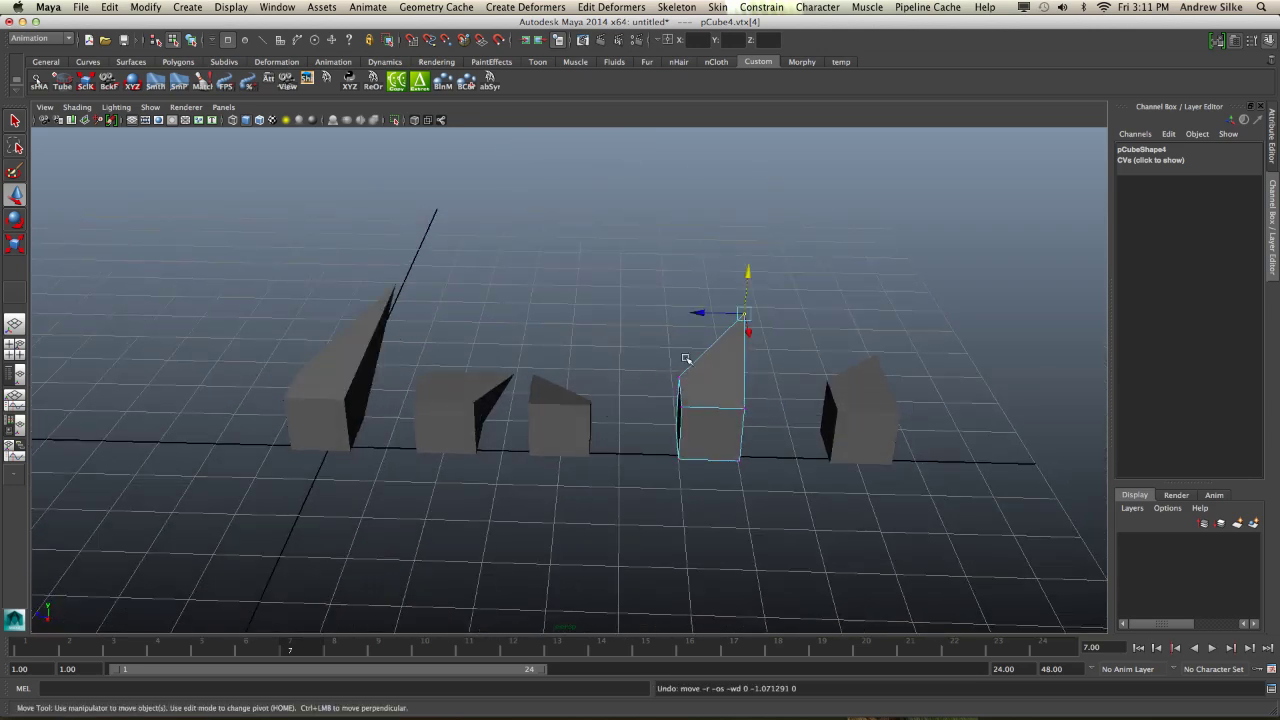
left_click_drag(746, 280, 753, 185)
- Try moving the lowered top corner vertex of the pCube3 target while its weight is 0
left_click_drag(568, 402, 572, 432, "alt")
left_click(591, 401)
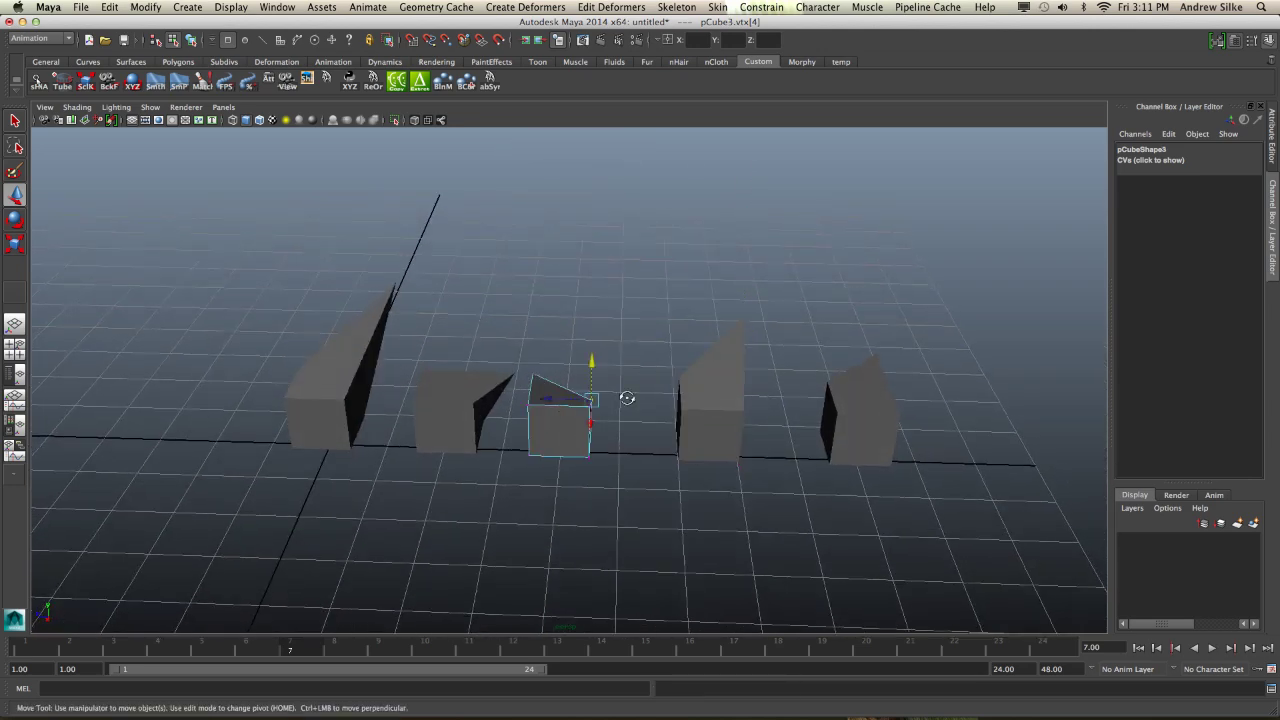
left_click_drag(626, 397, 591, 296, "alt")
key("ctrl+z")
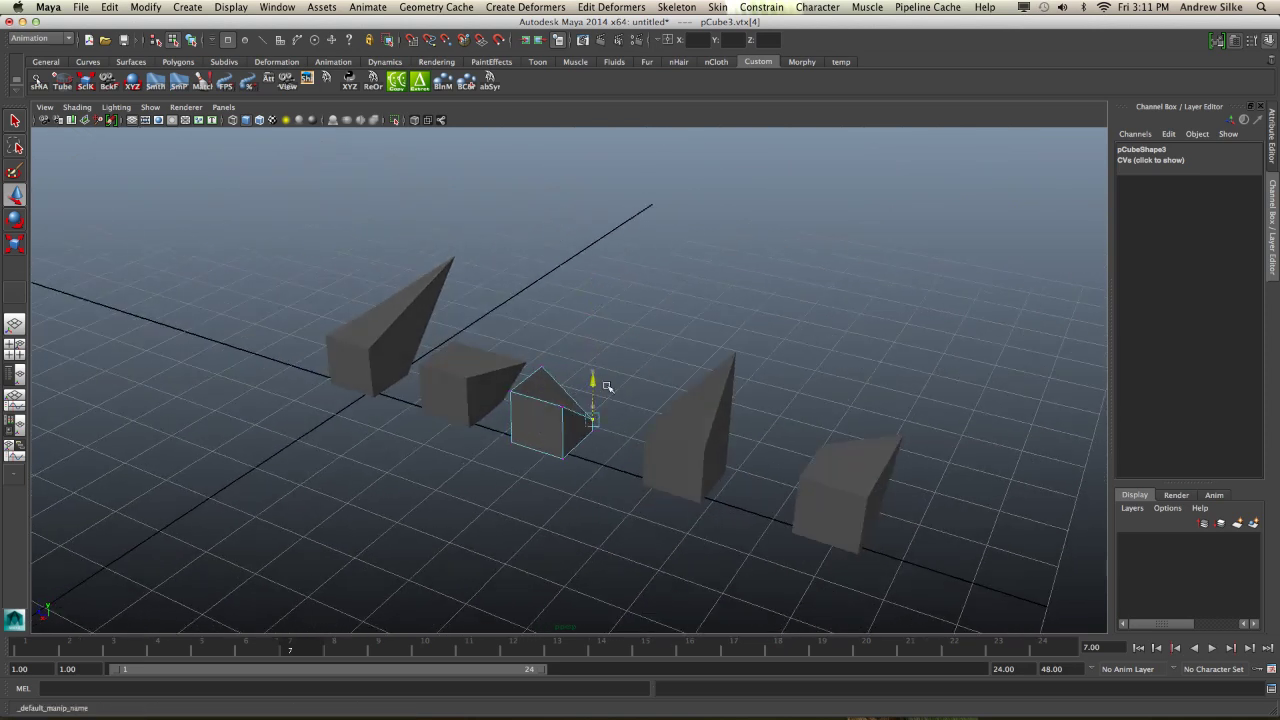
mouse_move(604, 371)
left_mouse_down()
mouse_move(590, 272)
mouse_move(596, 355)
left_mouse_up()
- Set the pCube3 weight of the base cube's blendShape1 to 1
key("F8")
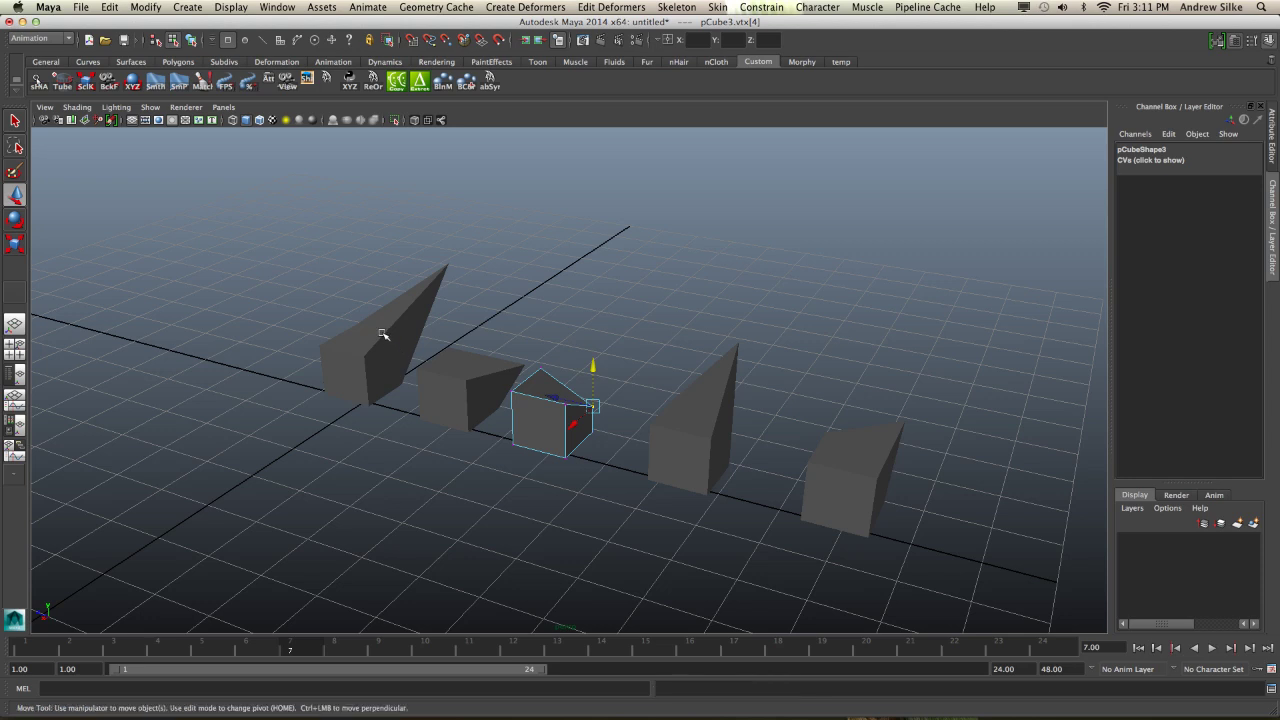
left_click(385, 340)
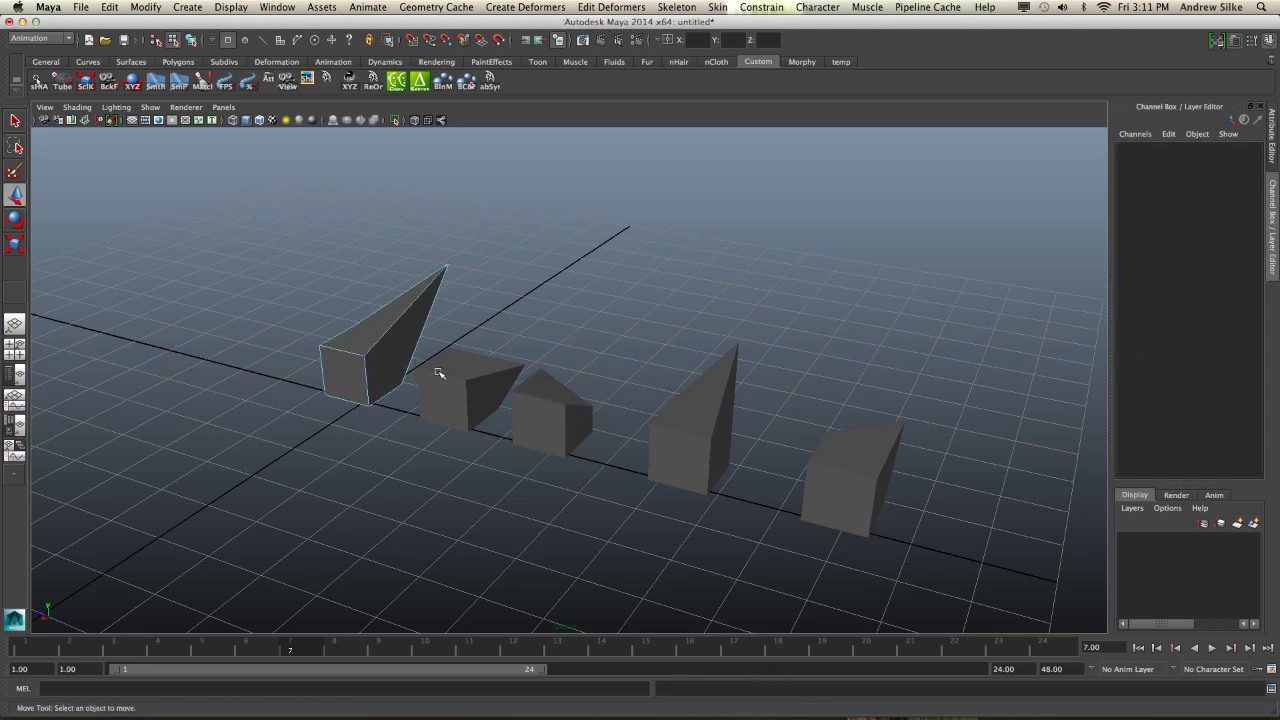
left_click(1167, 299)
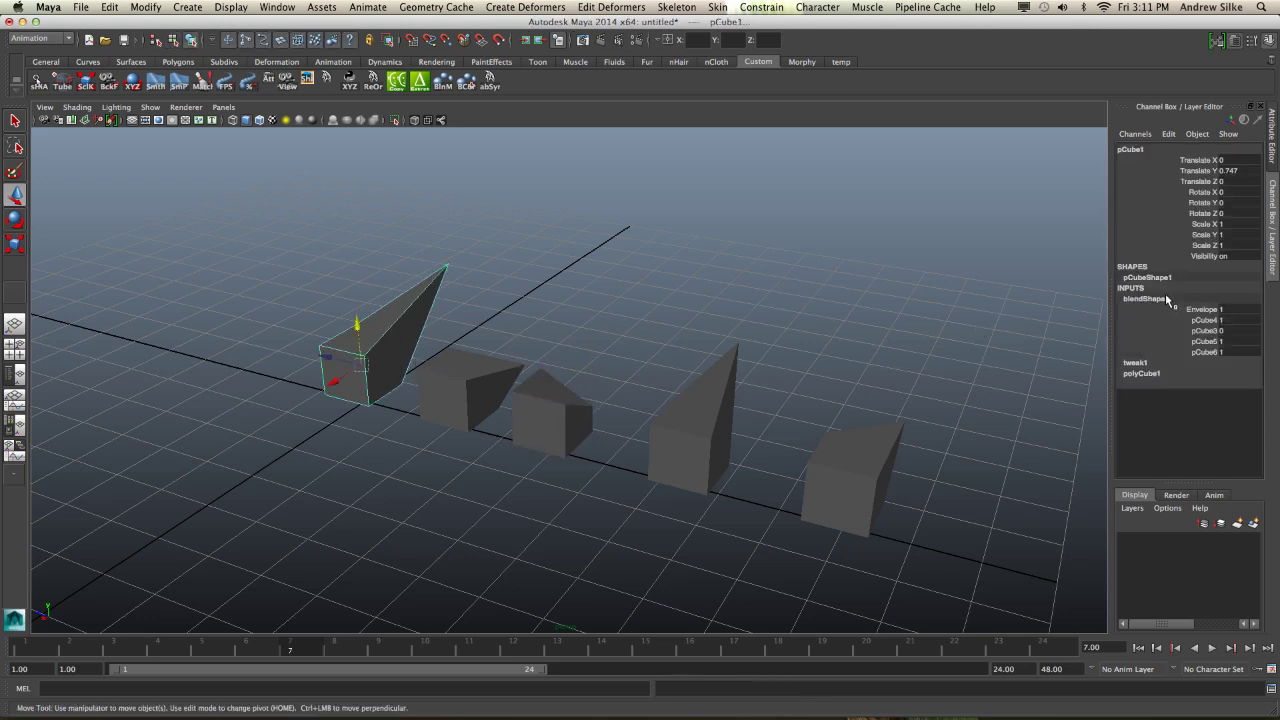
left_click(1207, 330)
left_click_drag(923, 363, 476, 464, "alt")
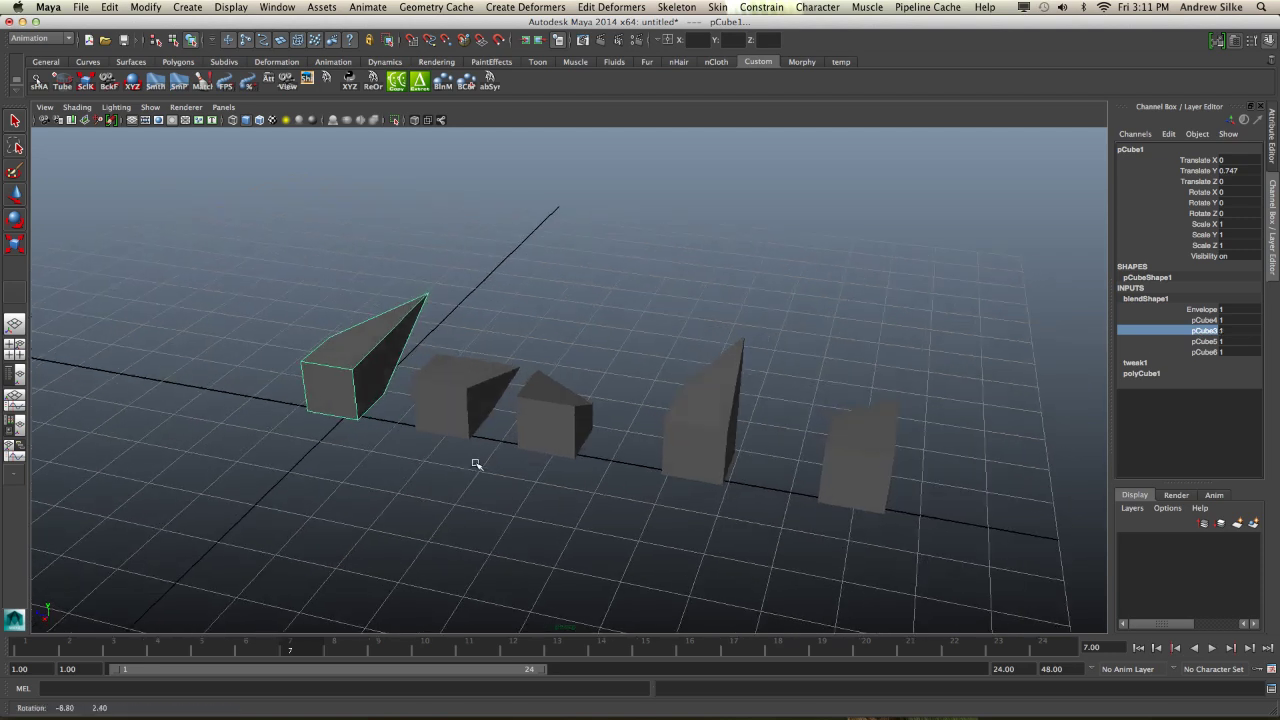
- Try moving the lowered corner vertex of the pCube3 target with its weight active, and undo the edits
left_click(575, 420)
key("F8")
left_click(592, 382)
left_click_drag(592, 347, 533, 342)
left_click(519, 368)
key("z")
key("z")
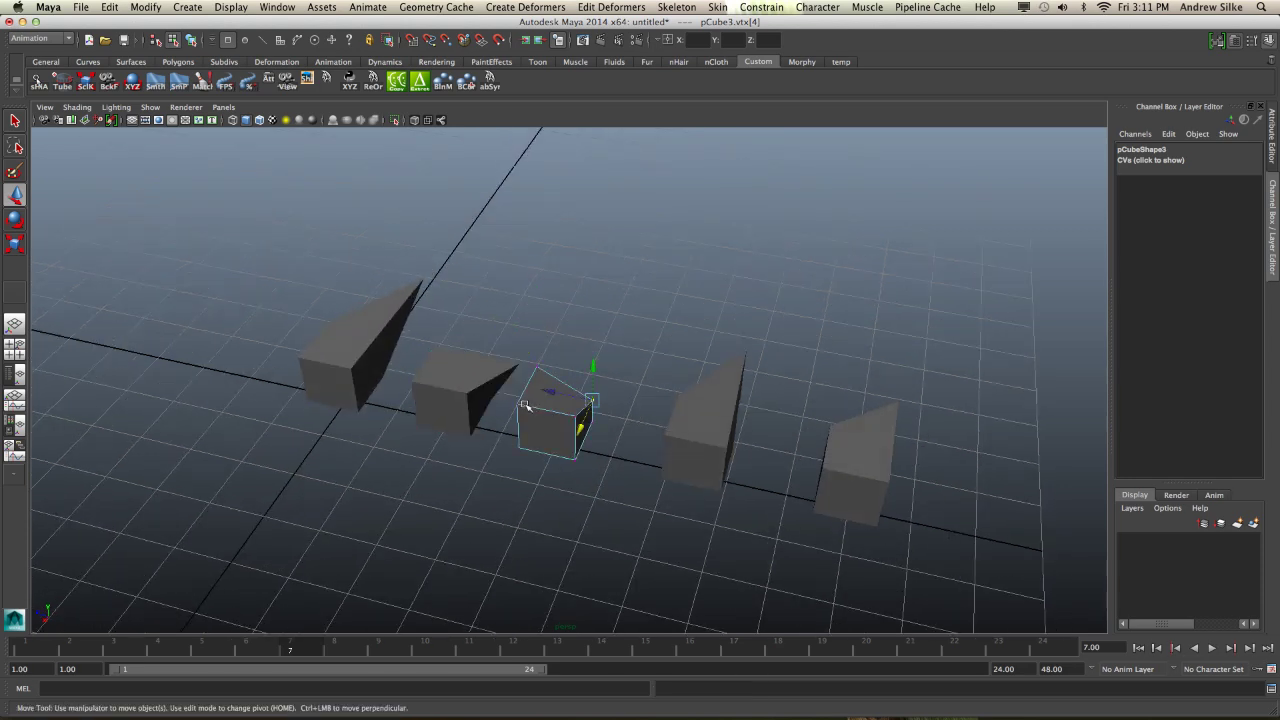
- Reshape the pCube3 target by pulling one front top vertex outward and down and raising the back top vertex
left_click(519, 404)
left_click_drag(514, 413, 499, 440)
left_click(538, 367)
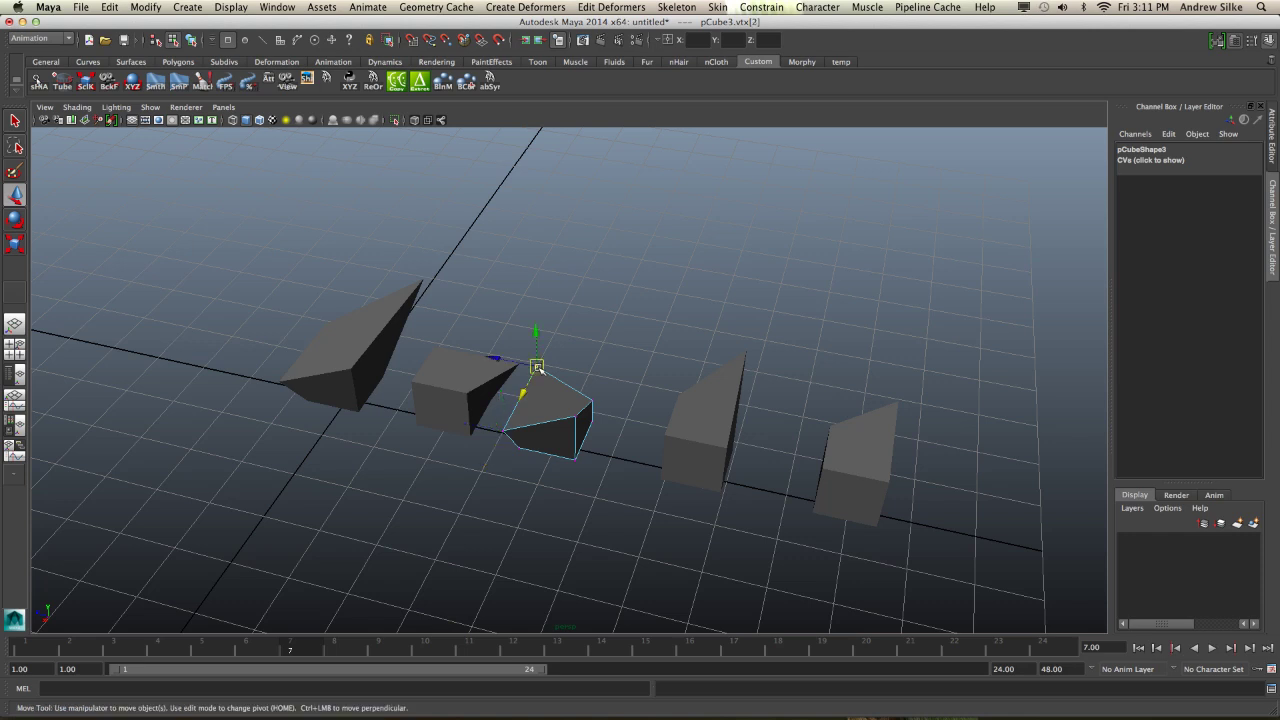
left_click_drag(537, 367, 543, 373)
- Pull the front top corner vertex of the pCube4 target outward toward the pCube3 target
left_click(669, 418)
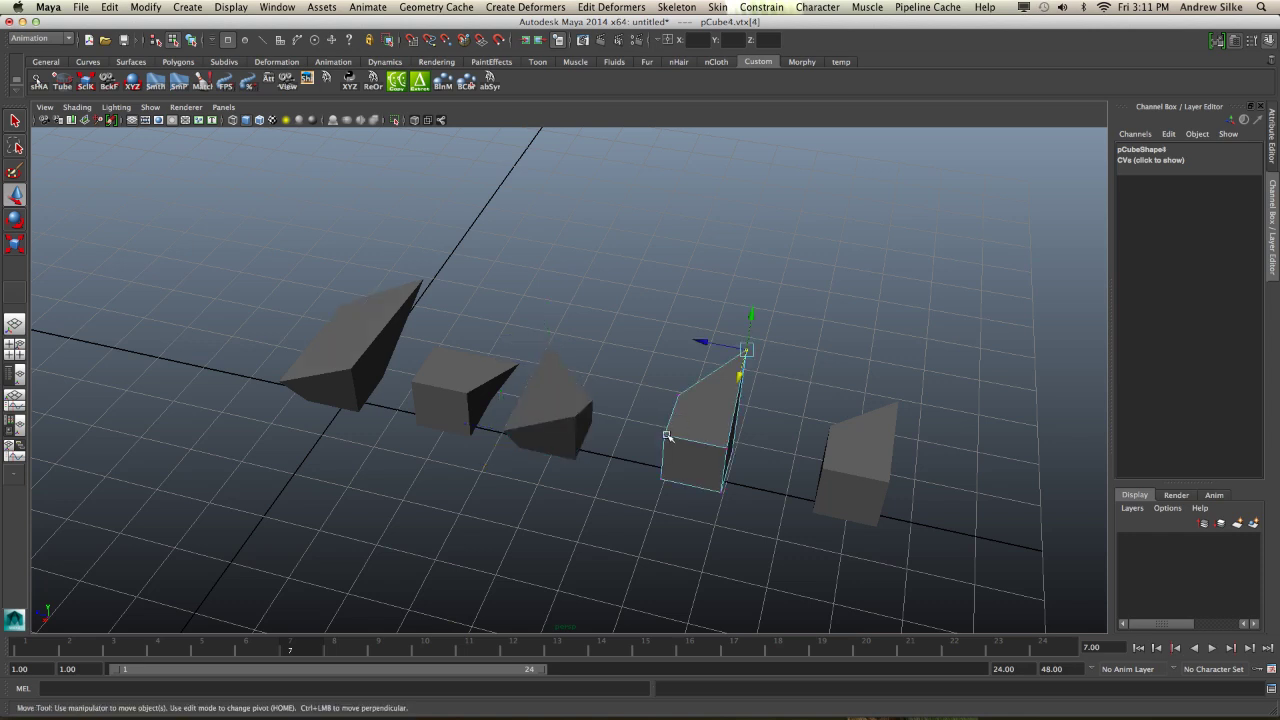
left_click(665, 437)
left_click(646, 433)
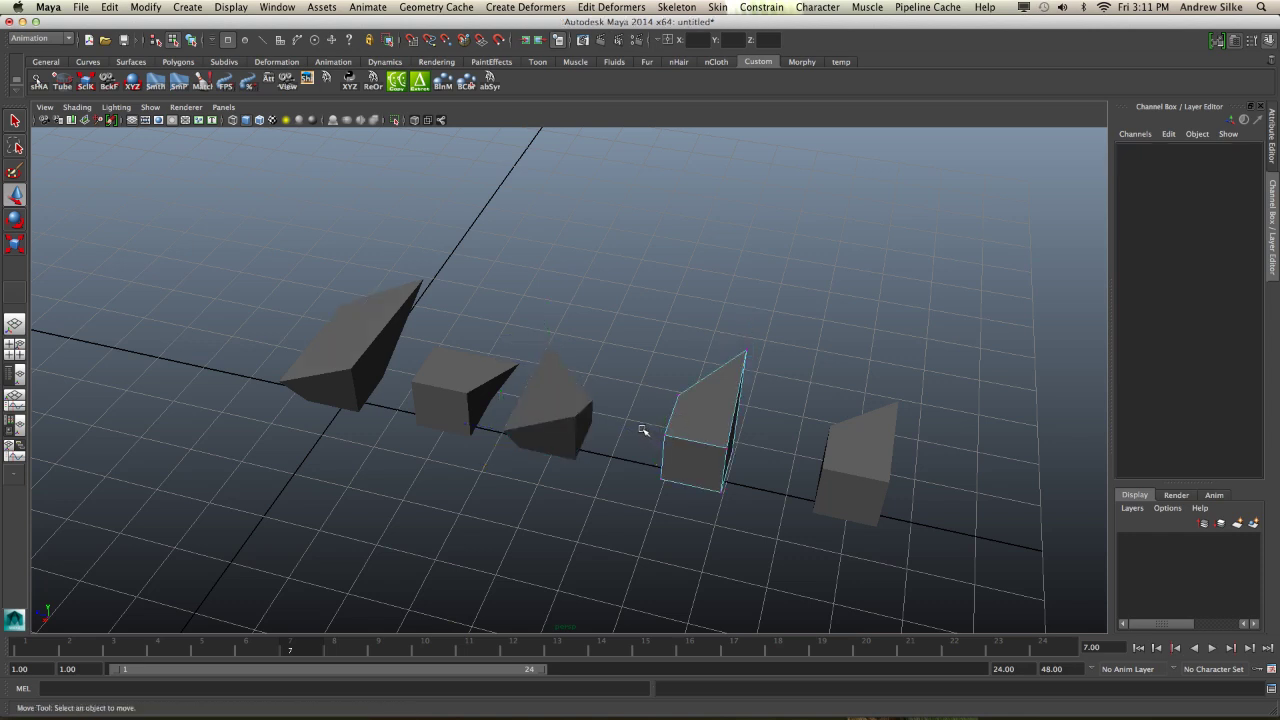
left_click_drag(656, 430, 607, 421)
left_click(664, 434)
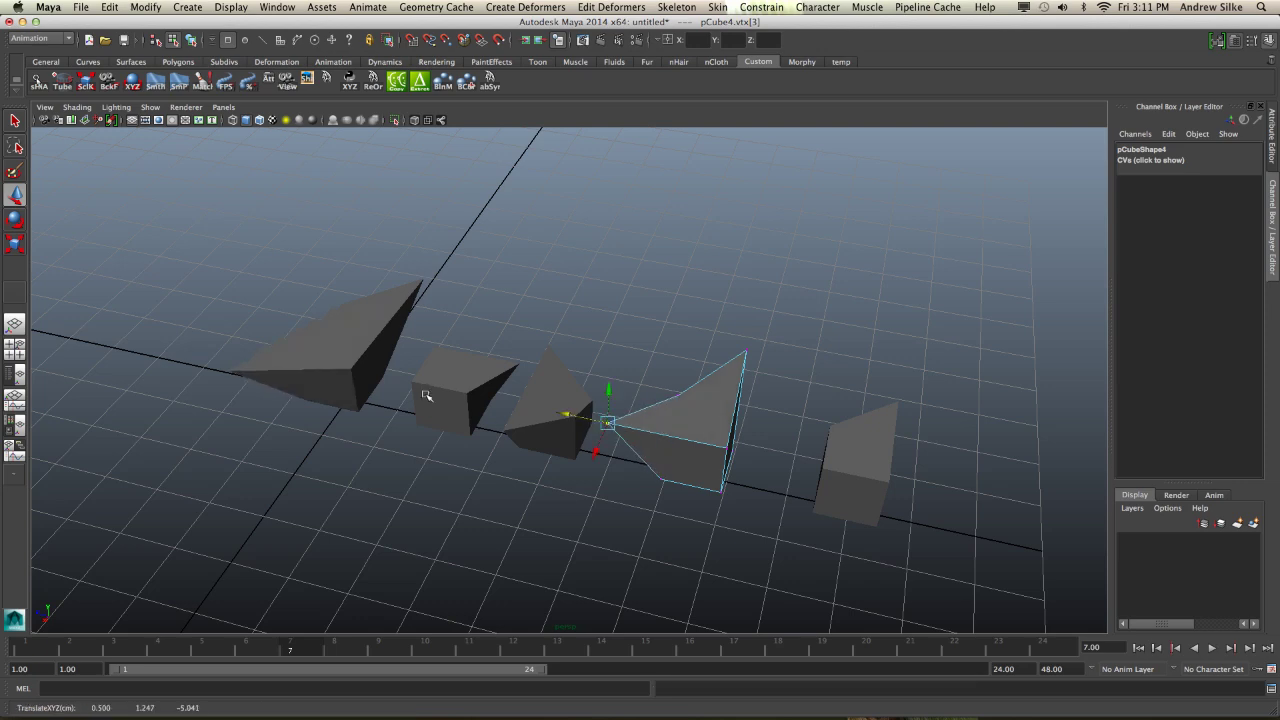
- Select the base cube and examine its blendShape1 target weights alongside the reshaped targets
left_click(378, 384)
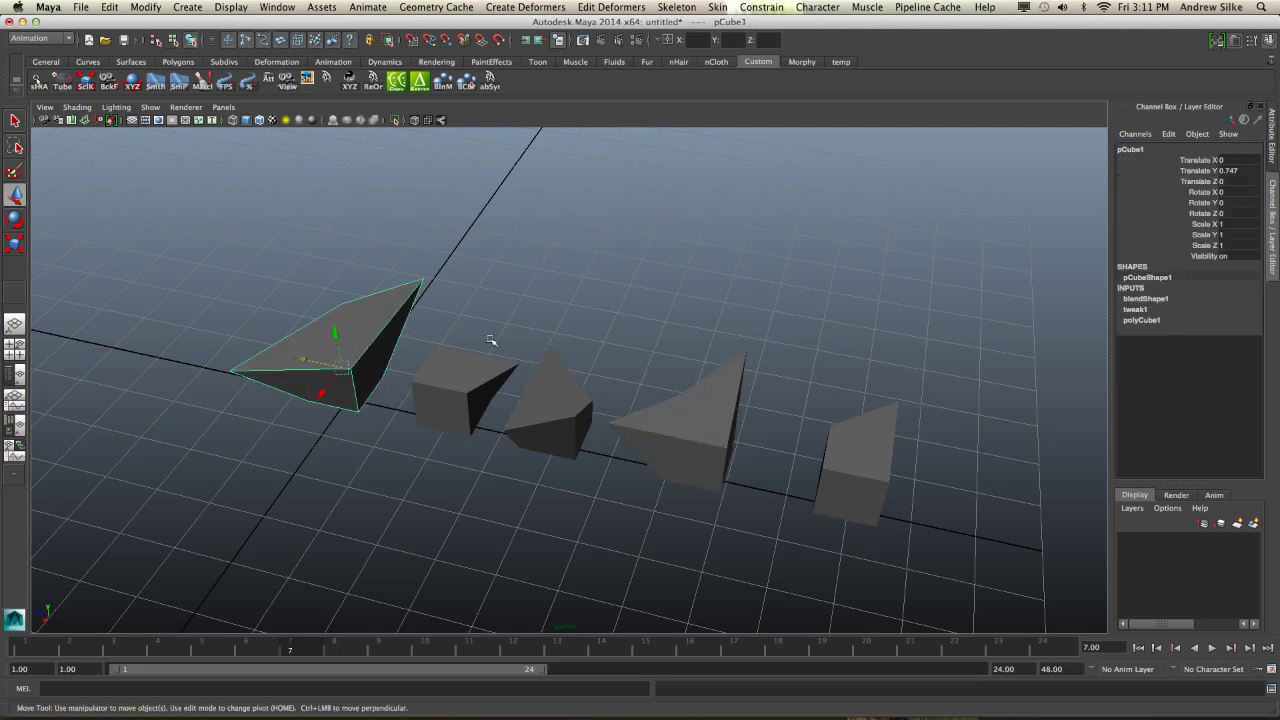
left_click(1145, 298)
left_click_drag(595, 501, 528, 488, "alt")
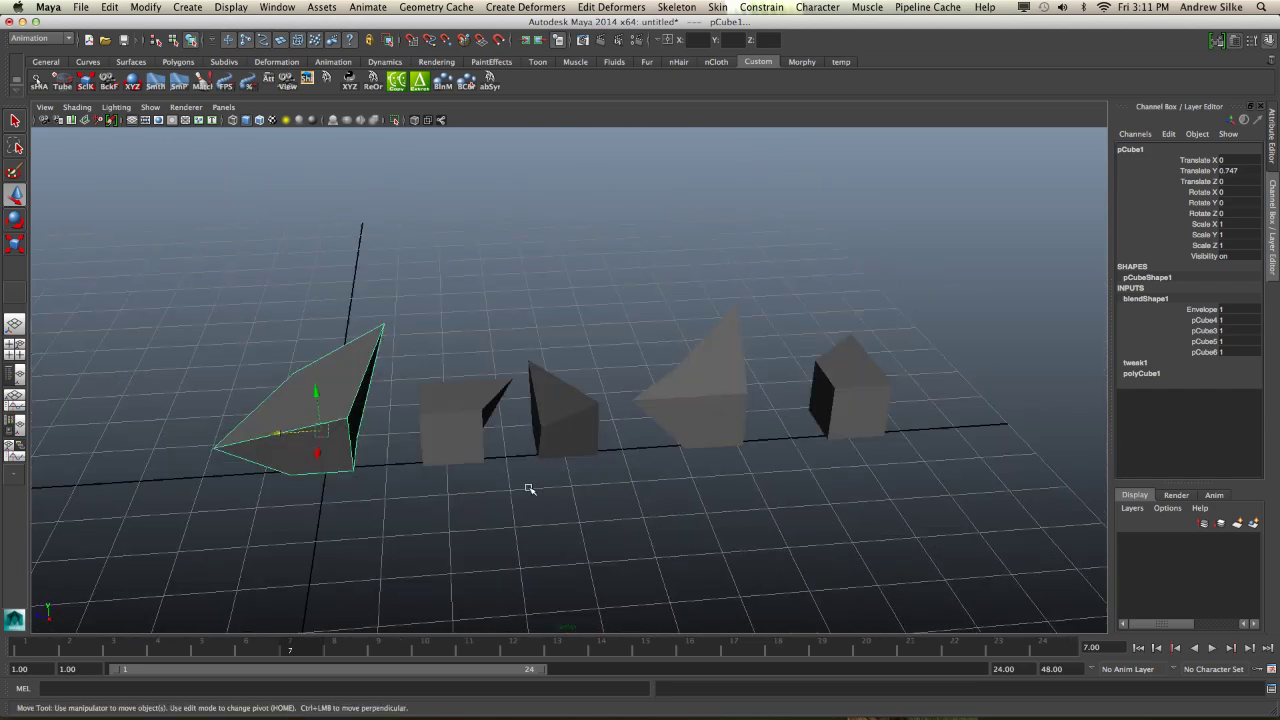
- Delete all four target cubes, leaving only the base cube in the scene
key("q")
left_click_drag(441, 301, 900, 450)
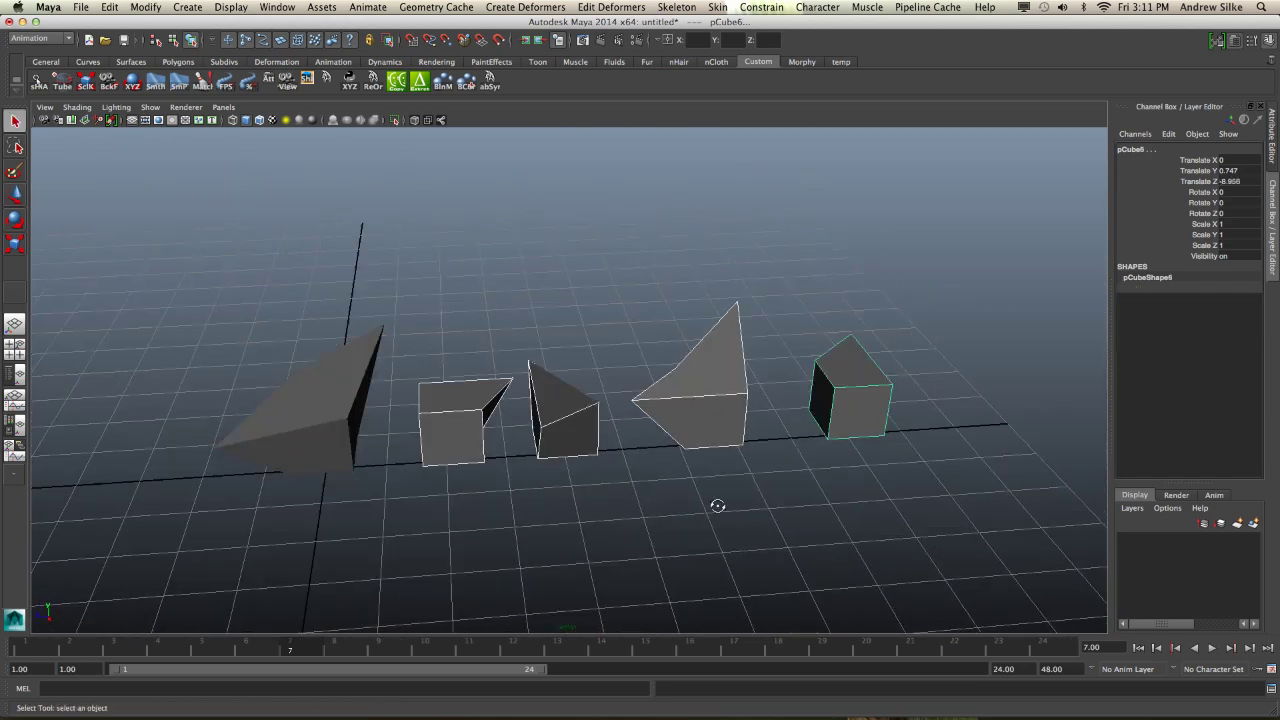
mouse_move(714, 506)
left_mouse_down("alt")
mouse_move(714, 437)
mouse_move(718, 488)
left_mouse_up("alt")
key("Delete")
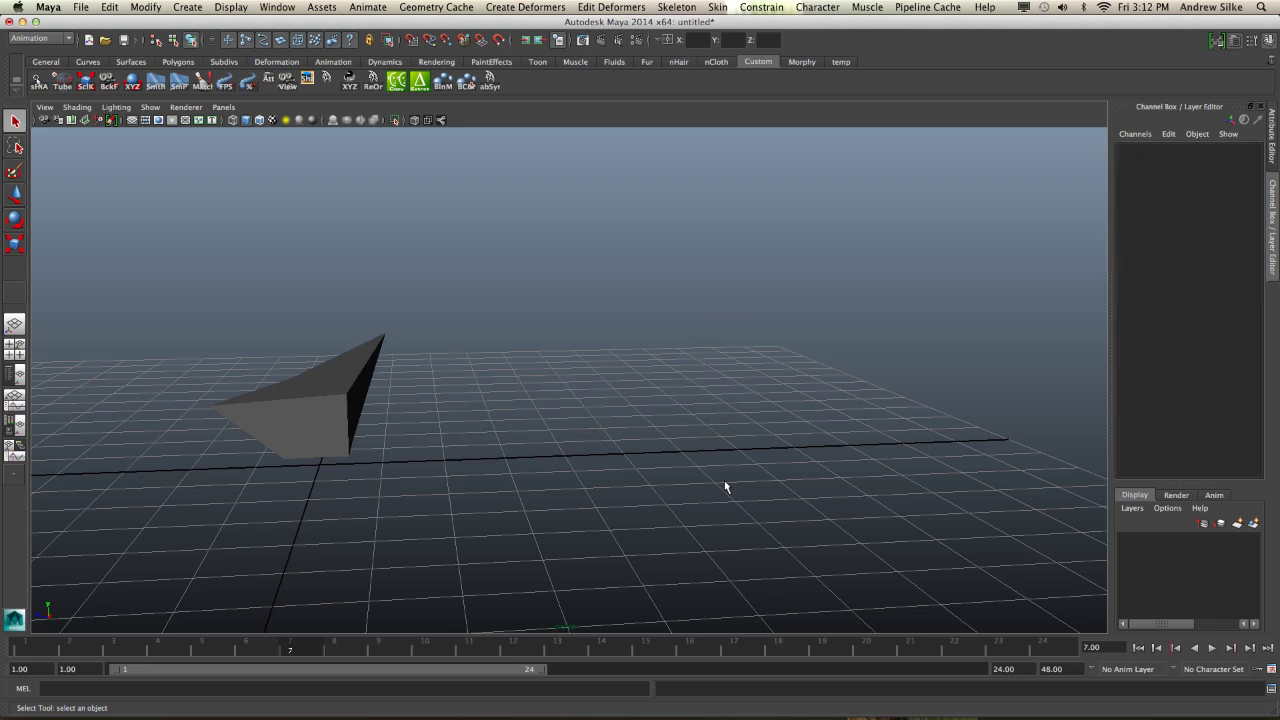
- Test the base cube's pCube4 and pCube3 weights without the target meshes by lowering each and returning it to 1
left_click(350, 400)
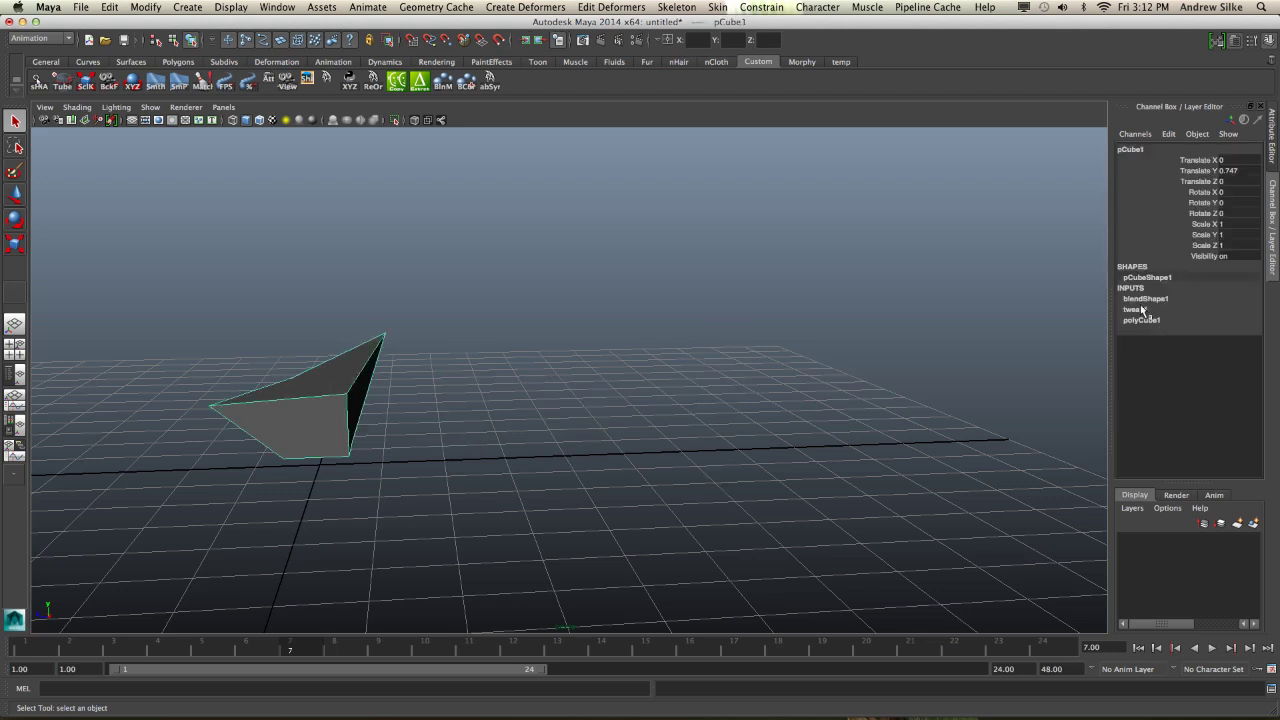
left_click(1145, 299)
left_click(1192, 320)
middle_click_drag(923, 365, 817, 386)
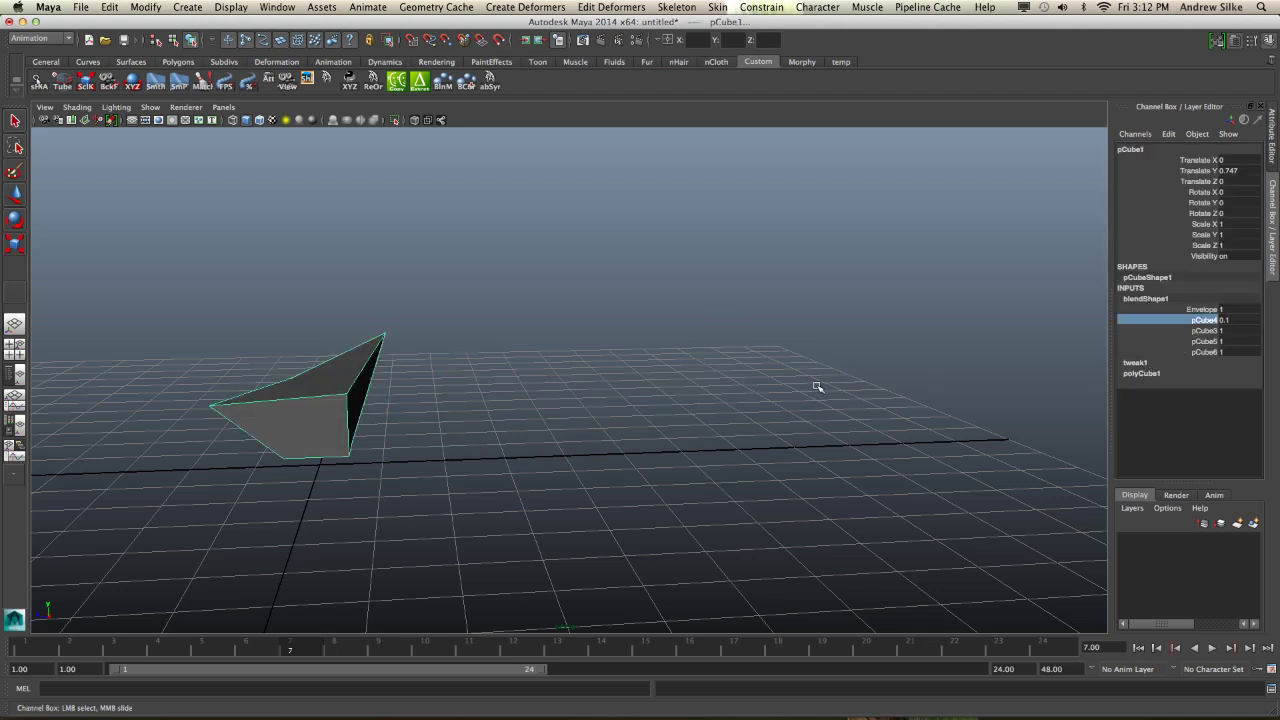
left_click(1205, 330)
middle_click_drag(963, 365, 875, 379)
left_click_drag(809, 391, 535, 412, "alt")
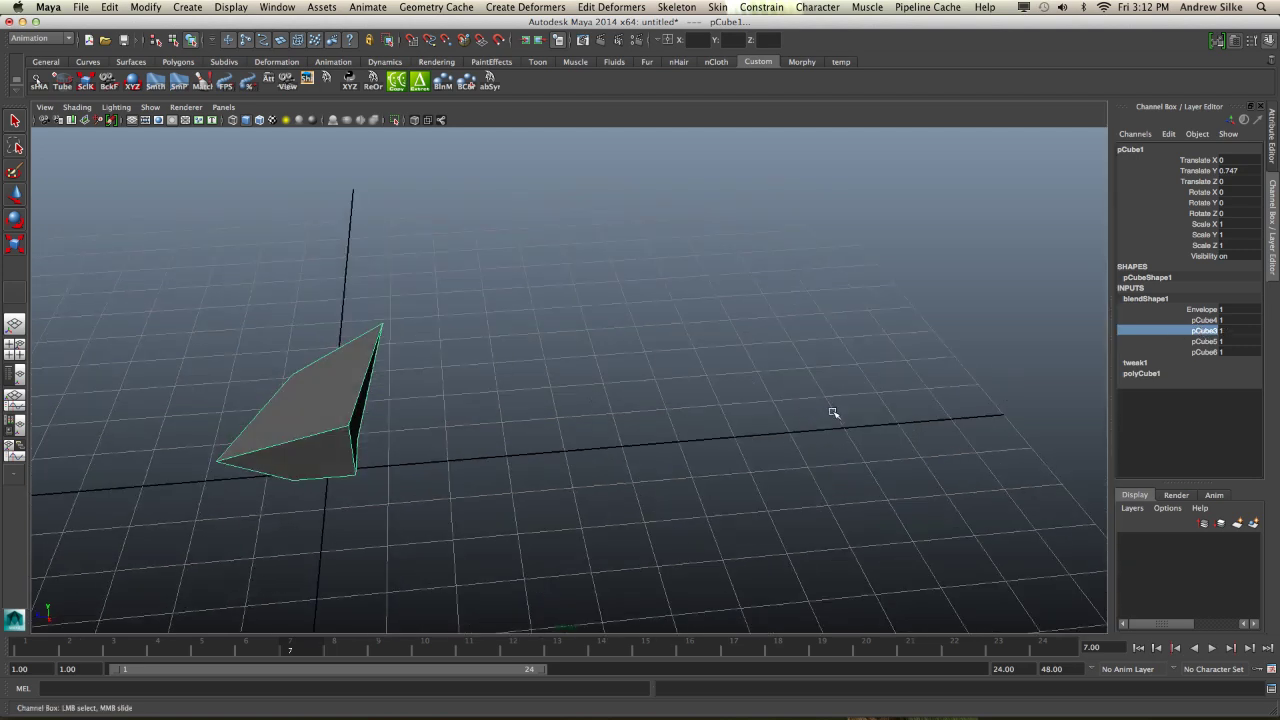
left_click_drag(833, 412, 829, 416, "alt")
- Undo the recent weight tests and the deletion to restore the four target cubes beside the base cube
left_click(1210, 342)
left_click_drag(1233, 321, 1234, 351)
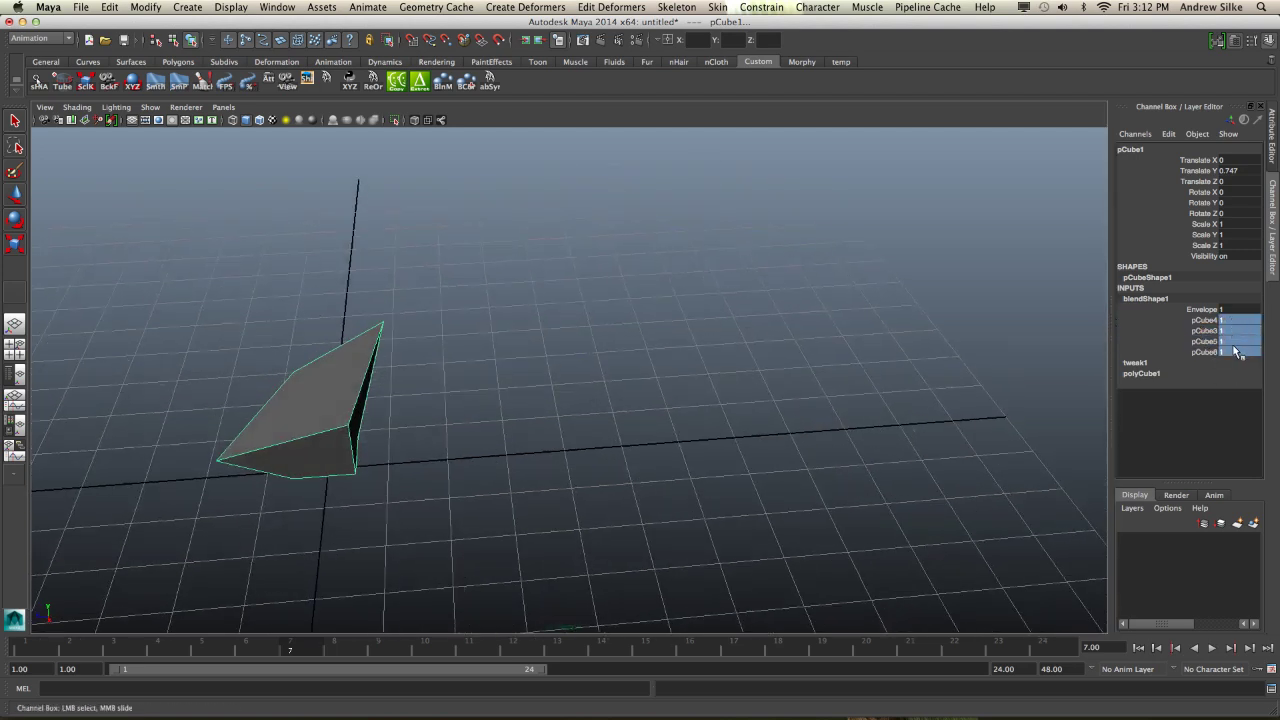
left_click_drag(688, 366, 699, 354, "alt")
key("z")
key("z")
key("z")
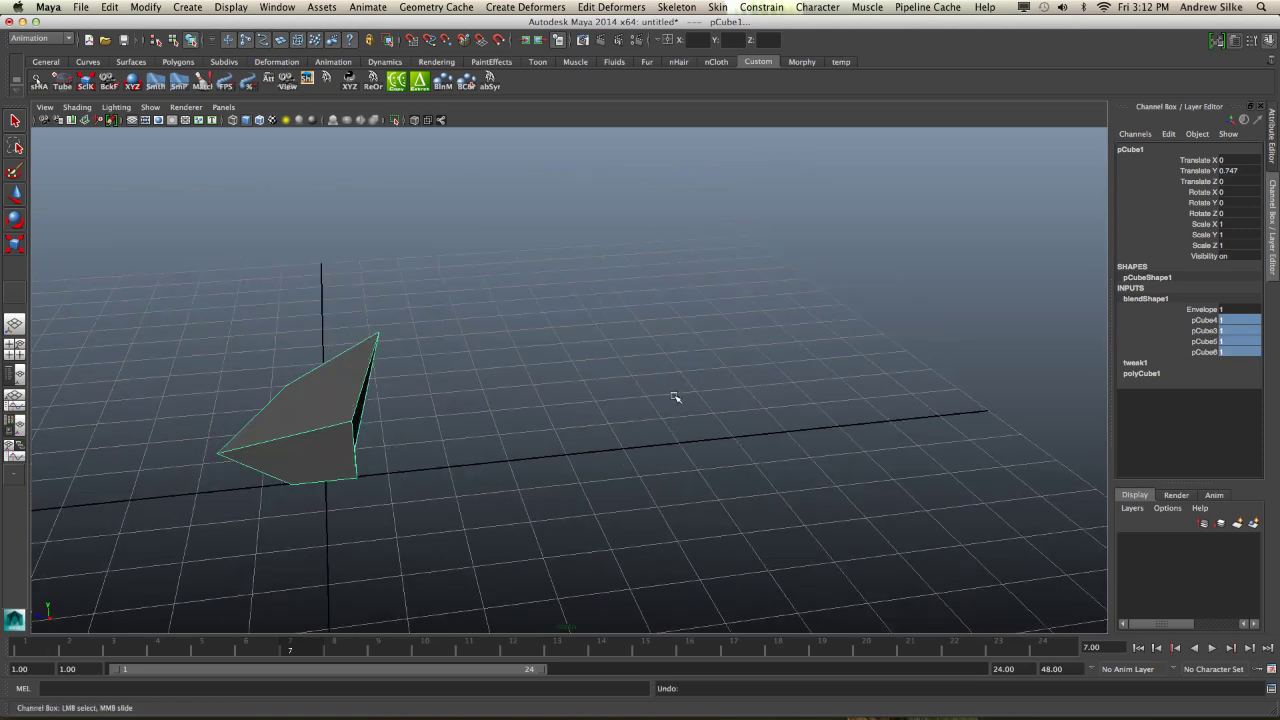
key("z")
key("z")
left_click_drag(741, 535, 668, 535, "alt")
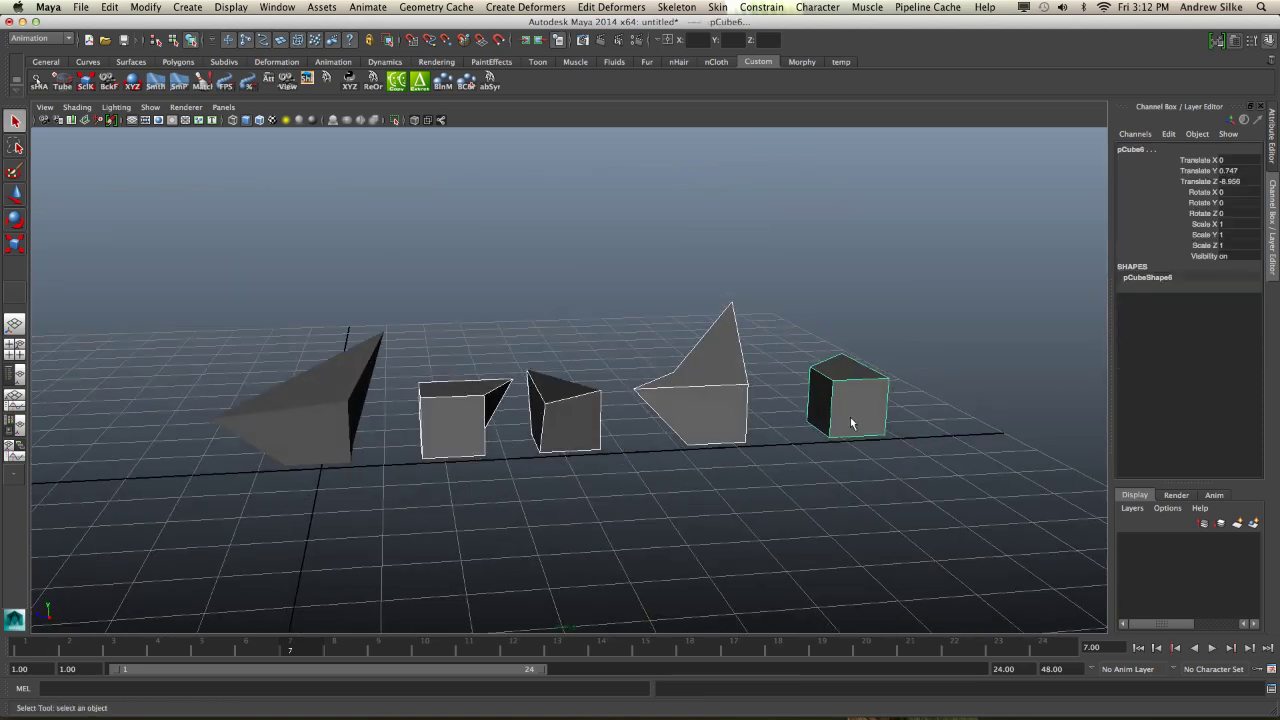
left_click_drag(703, 403, 724, 415, "alt")
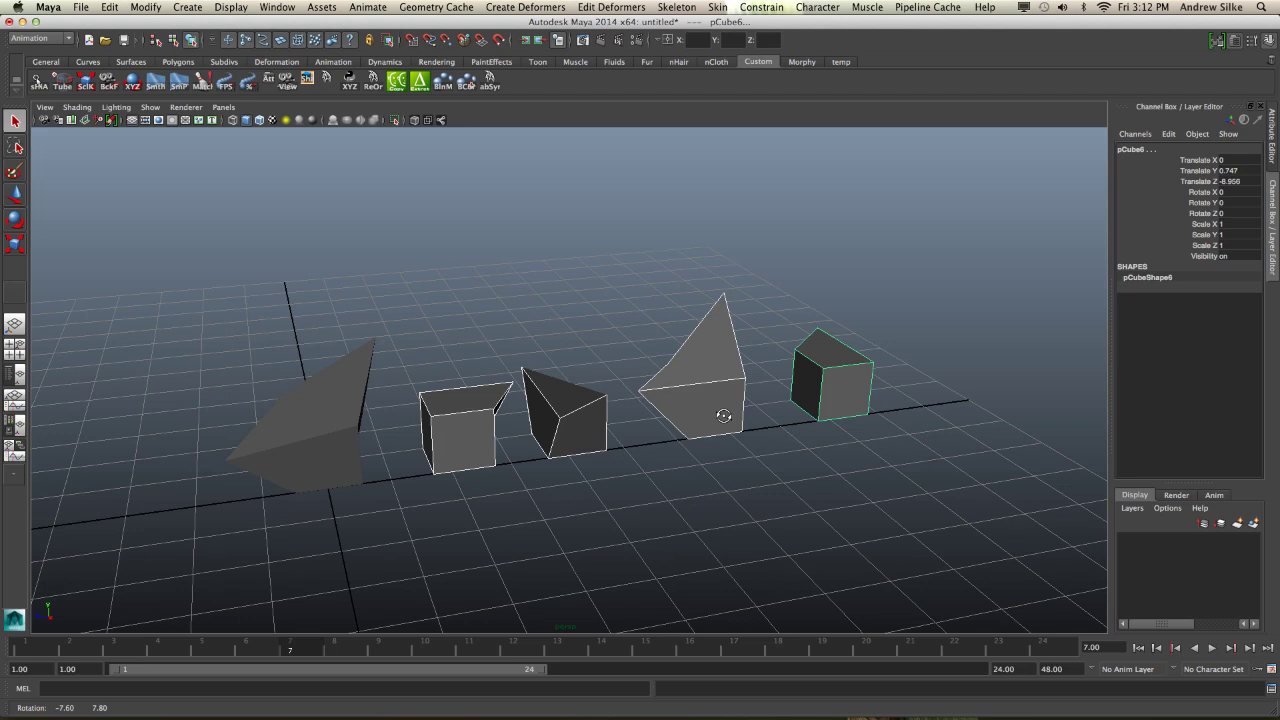
left_click_drag(651, 432, 646, 421, "alt")
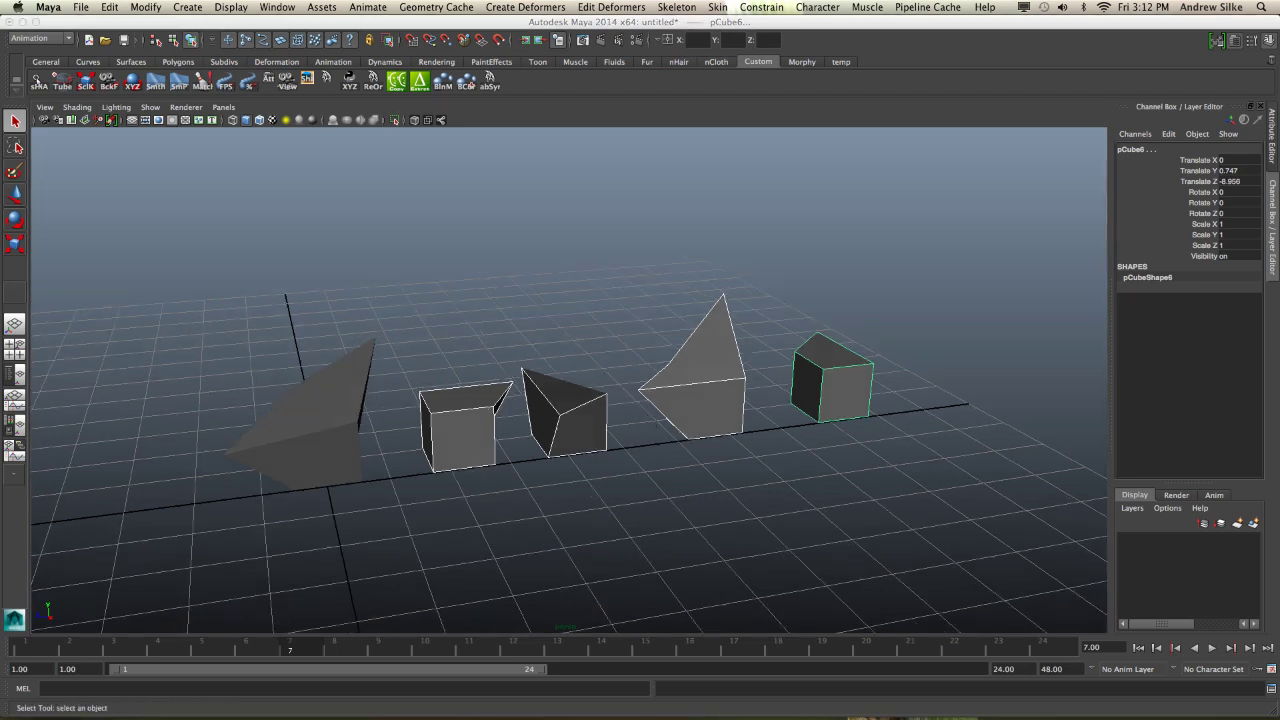
- Group the four selected target cubes, pCube3 through pCube6, in the Outliner and name the group blendshapes
key("shift+o")
left_click_drag(782, 84, 450, 100)
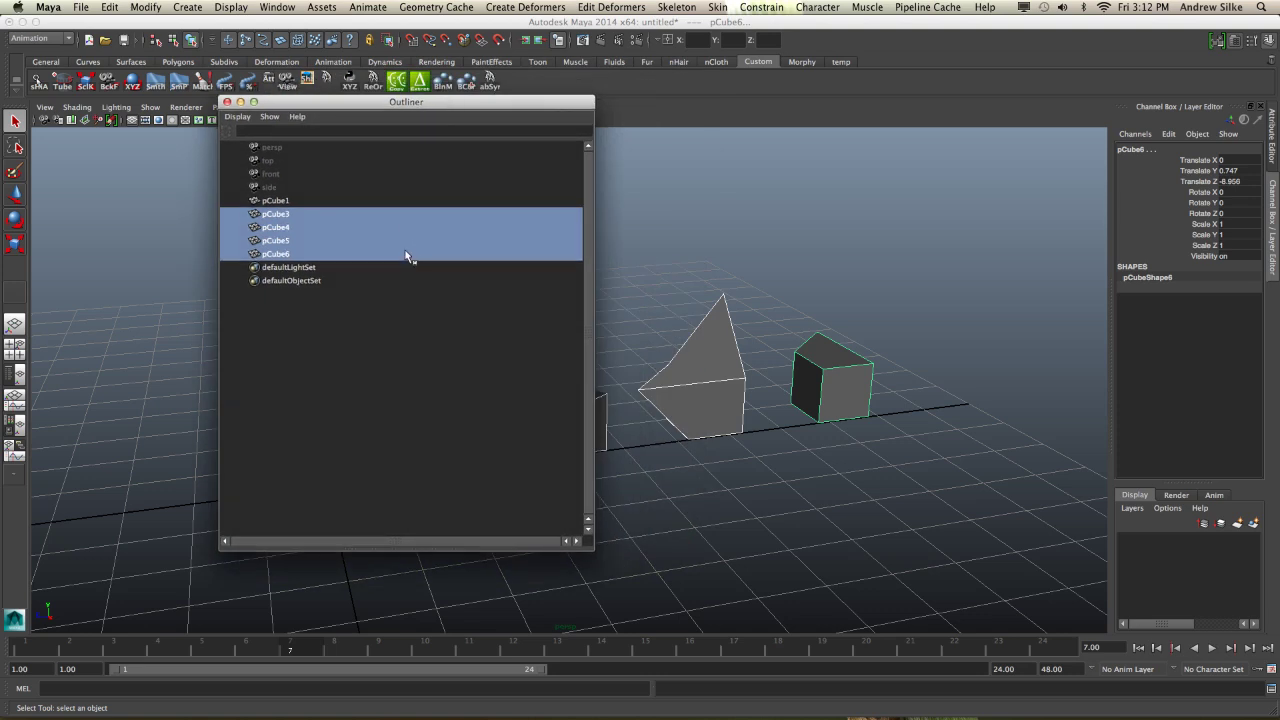
key("ctrl+g")
double_click(276, 214)
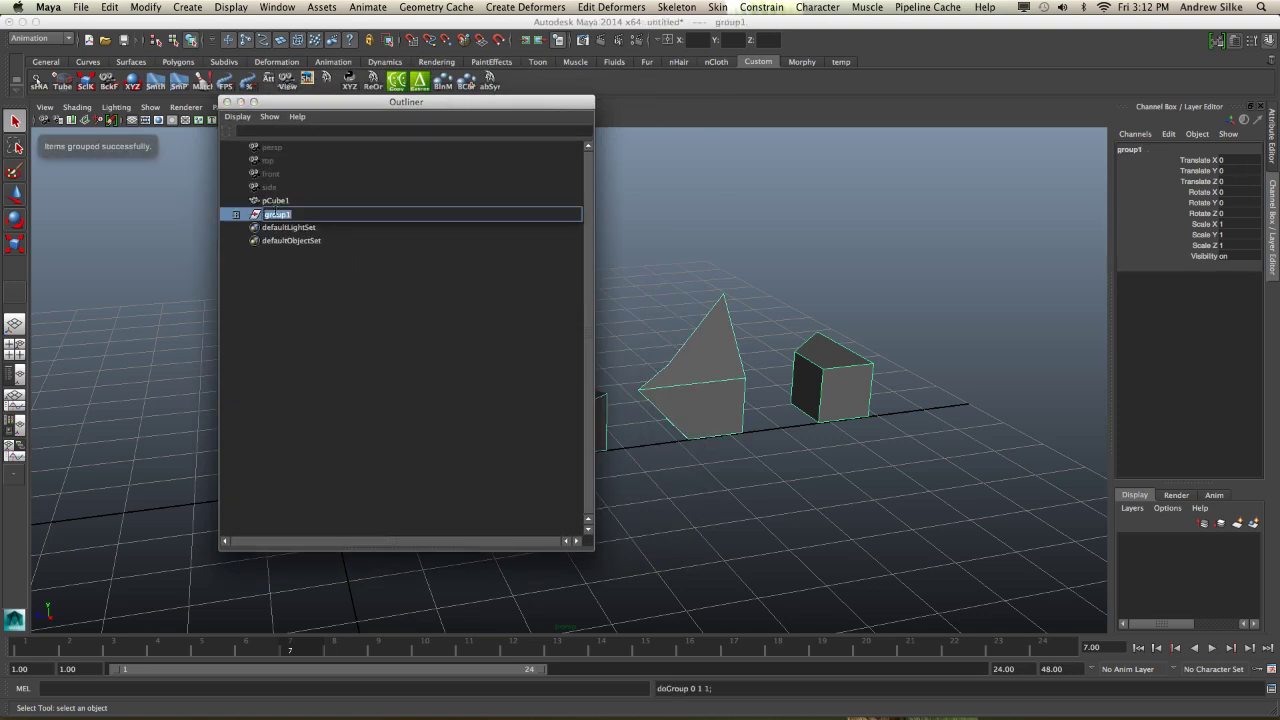
type("blendshapes")
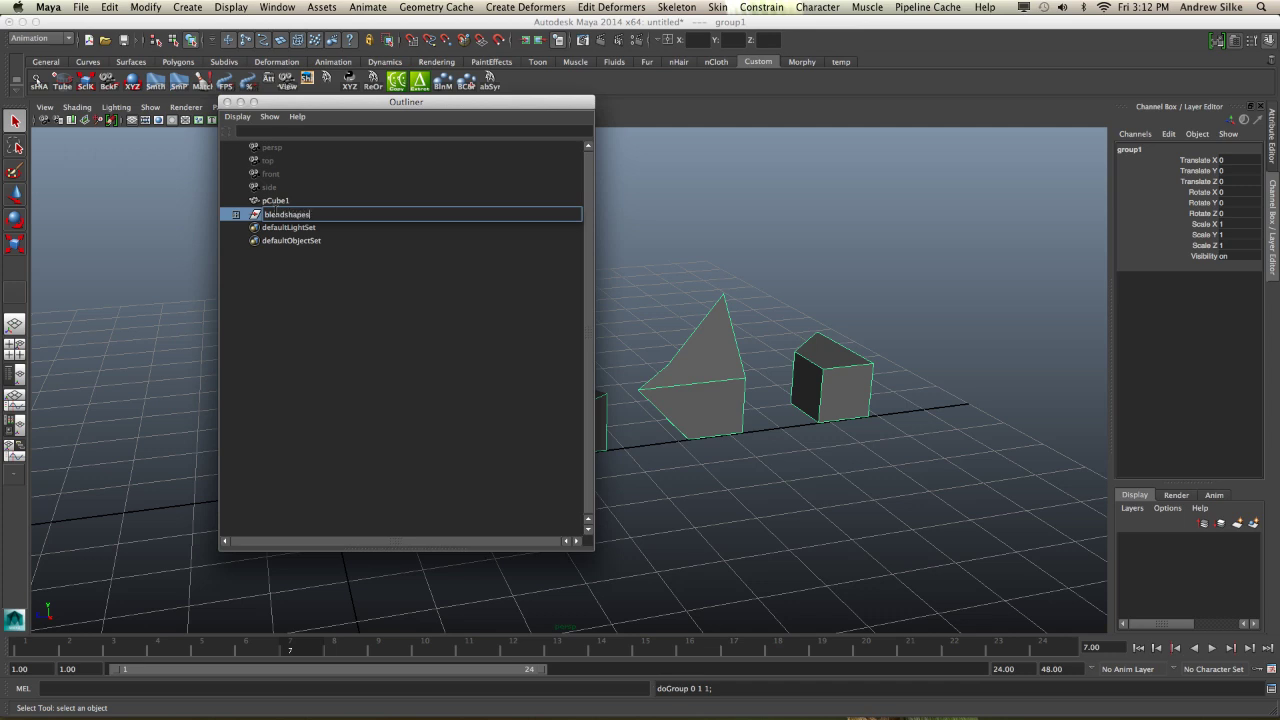
key("Return")
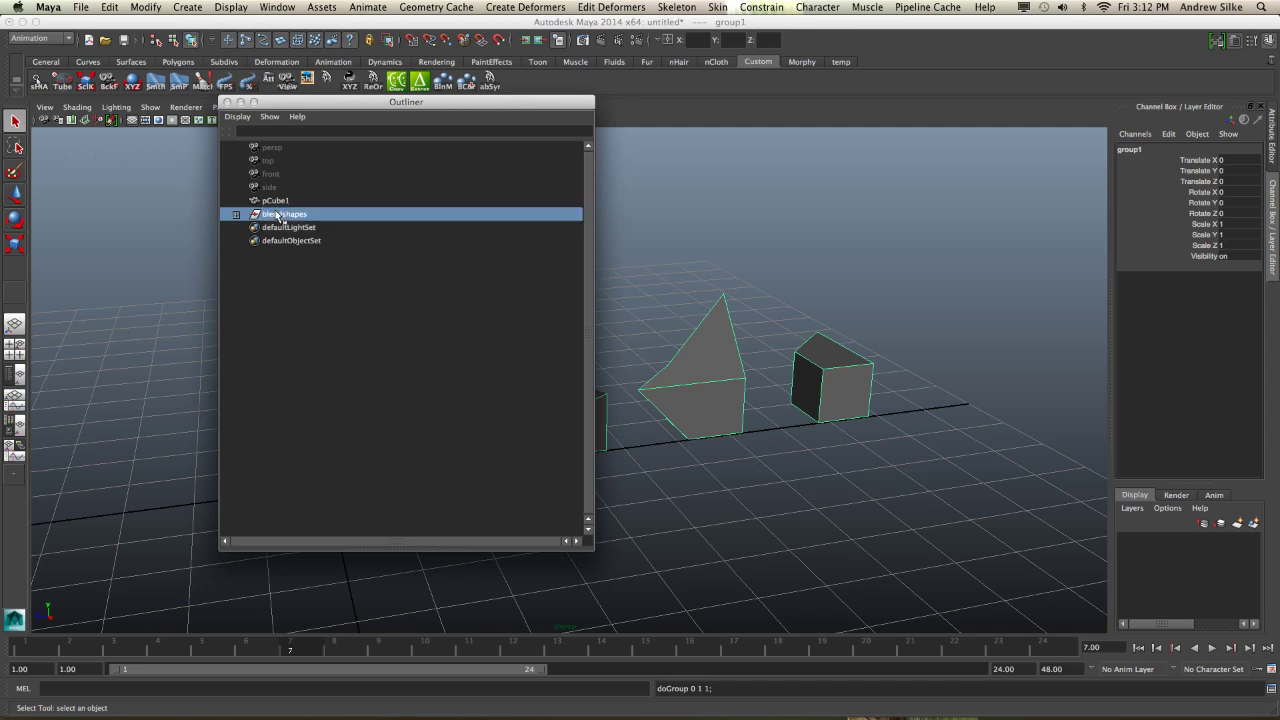
- Expand the blendshapes group to examine the cubes it contains, and collapse it again
left_click(236, 214)
left_click(237, 214)
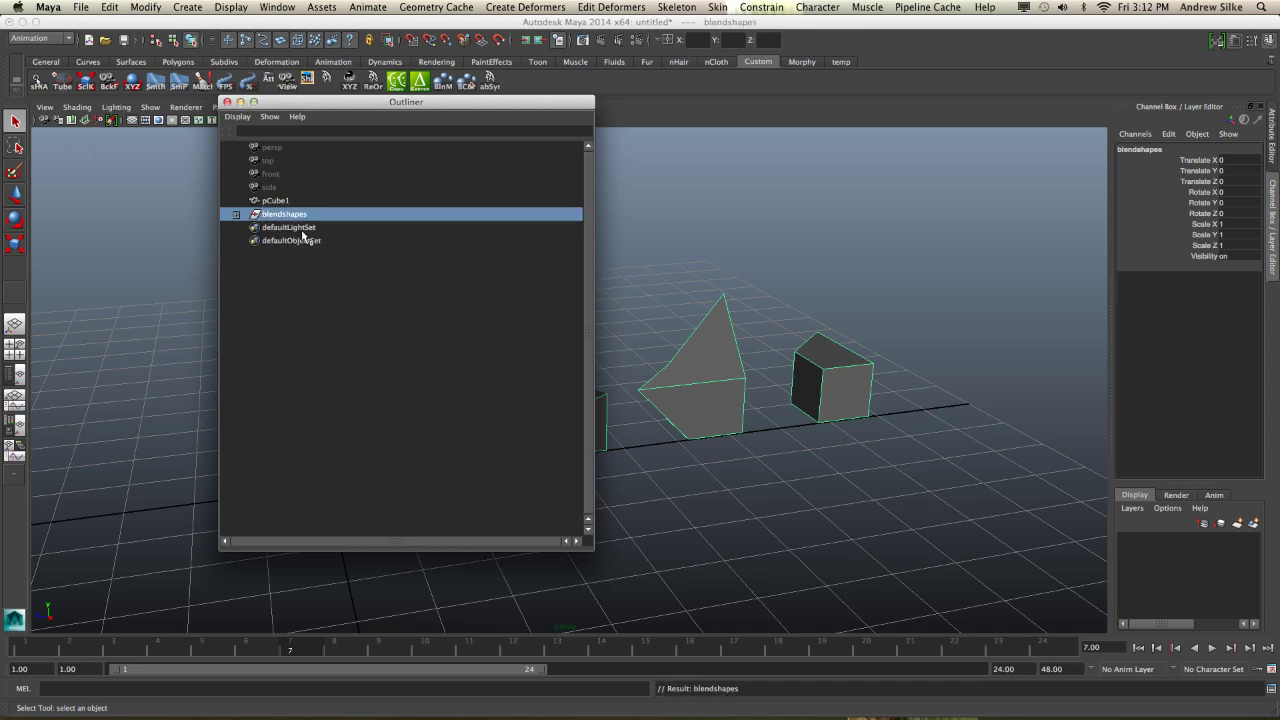
left_click(237, 214)
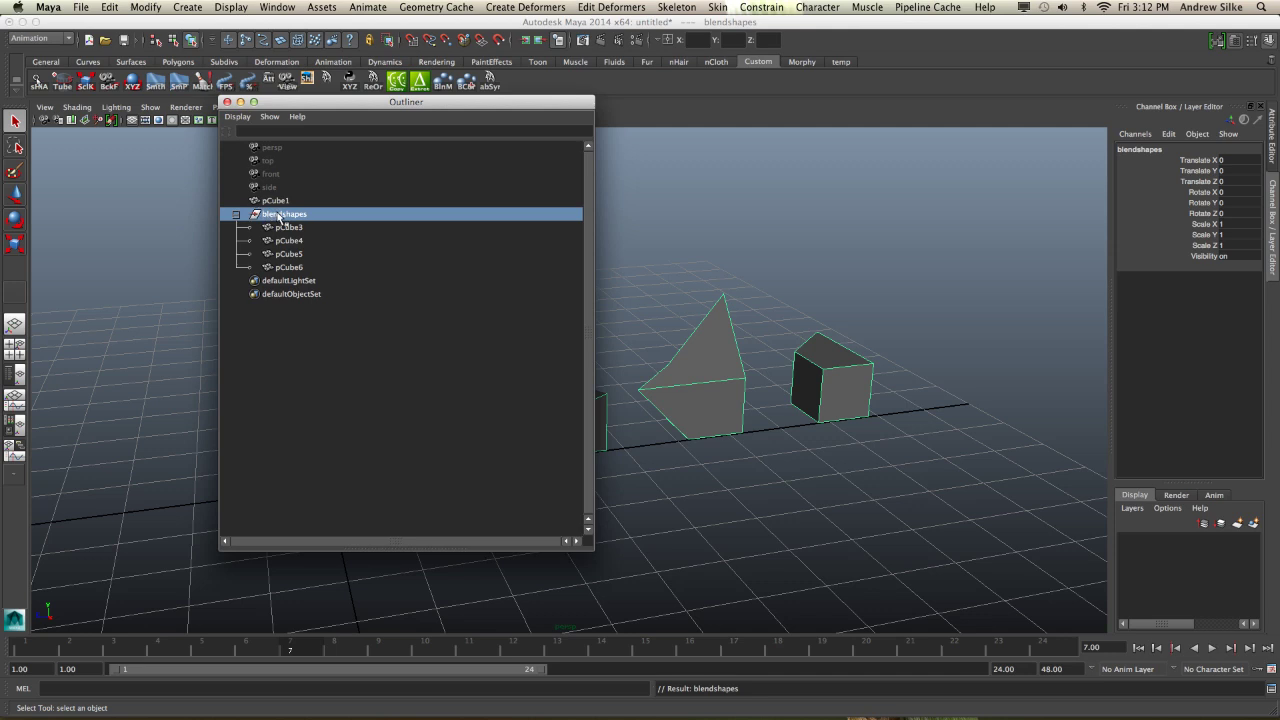
left_click(236, 215)
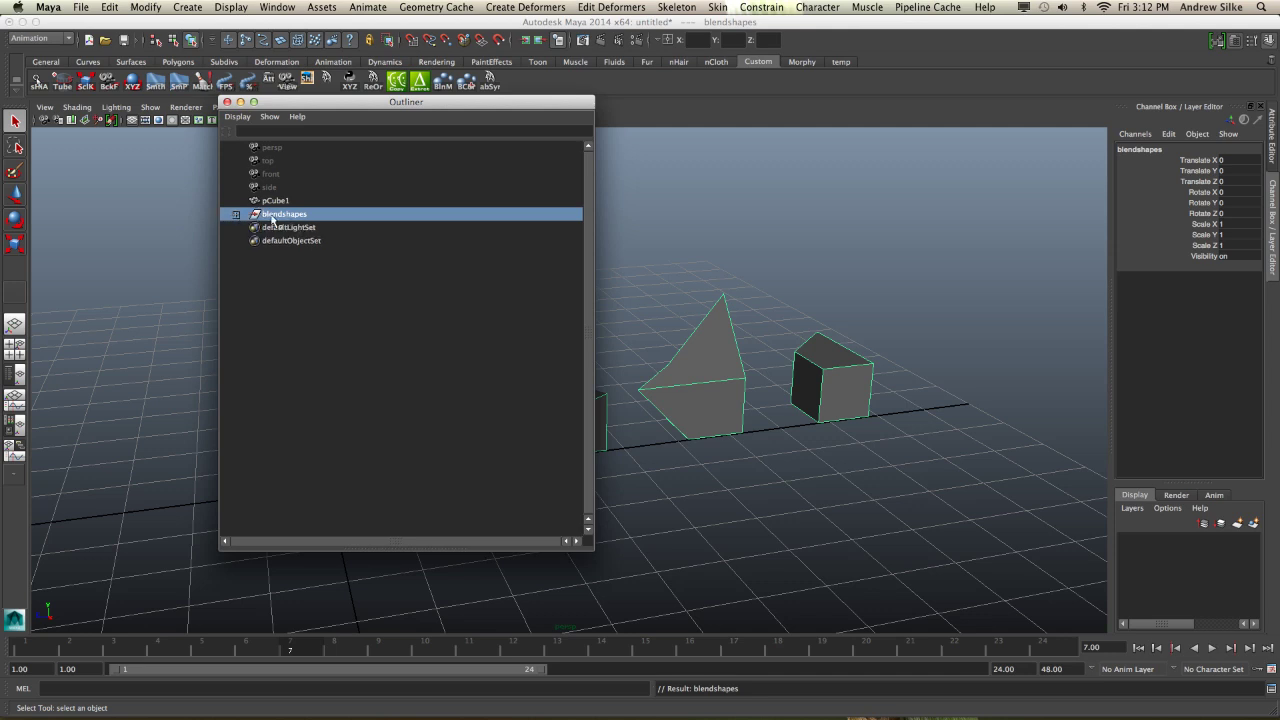
- Create a new empty display layer and open its settings
left_click(1237, 522)
double_click(1177, 542)
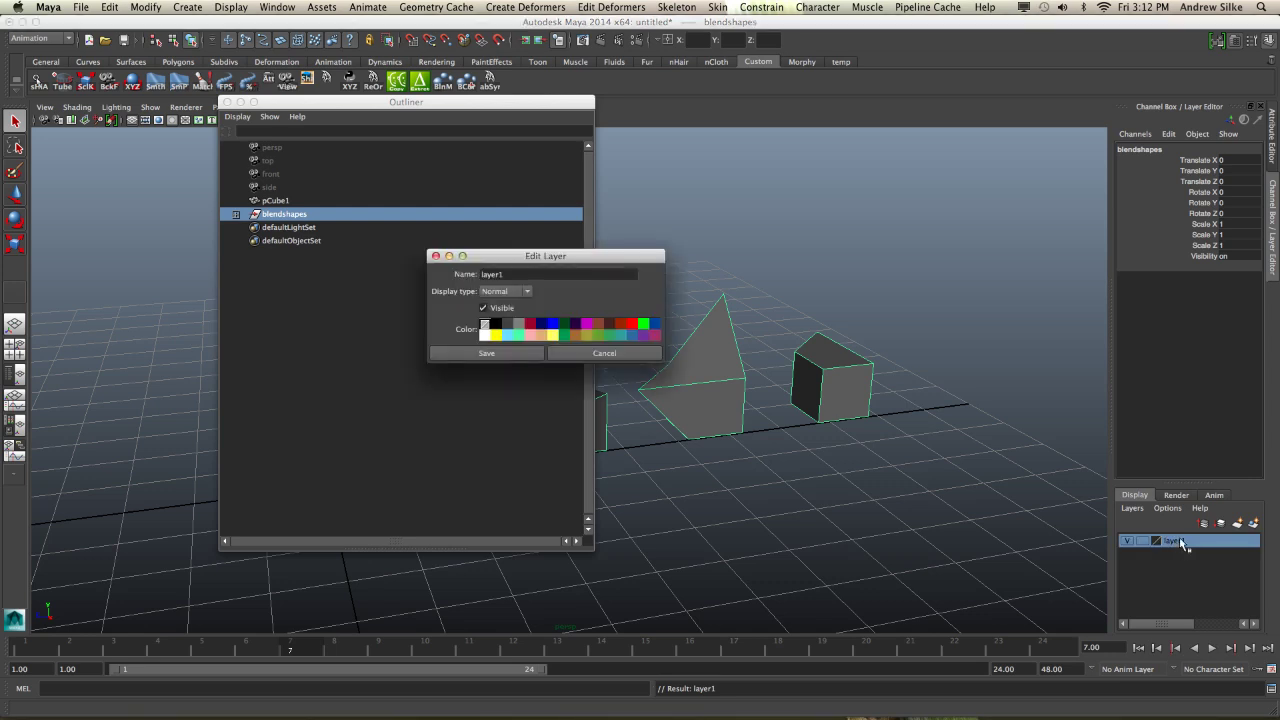
key("e")
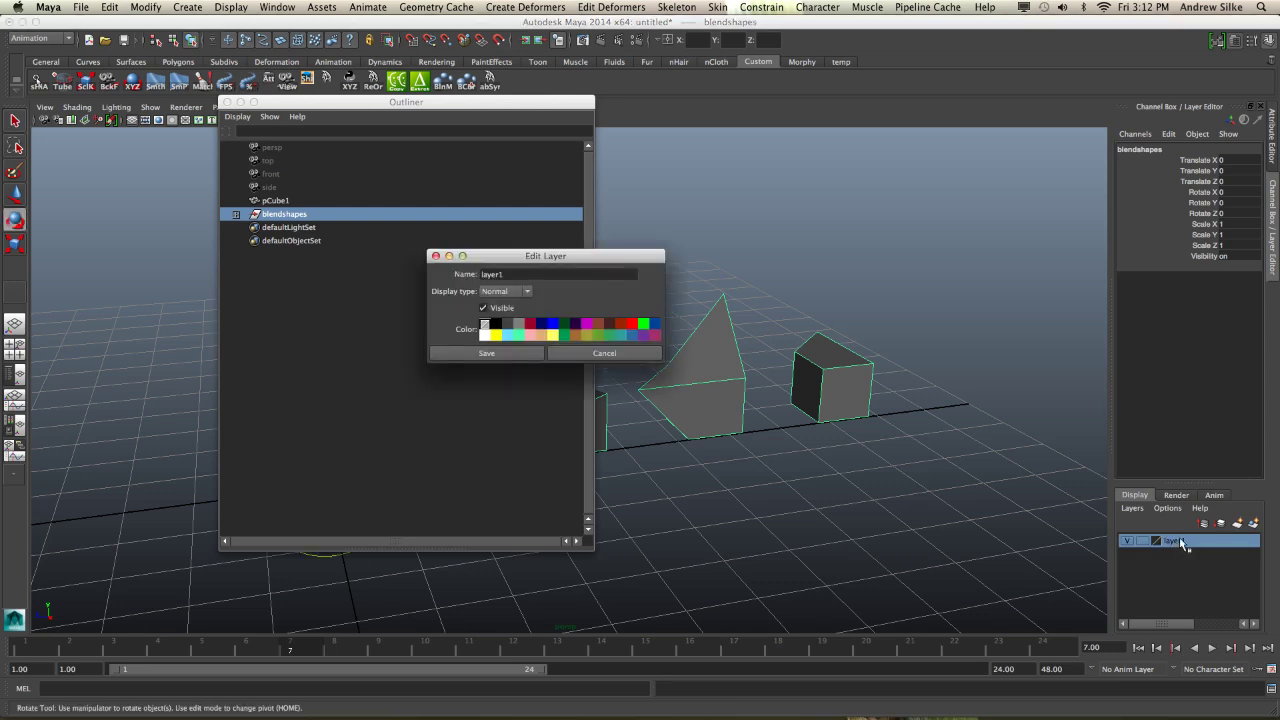
key("d")
key("s")
key("h")
key("p")
- Rename the new display layer as blendshape_lay
double_click(1181, 543)
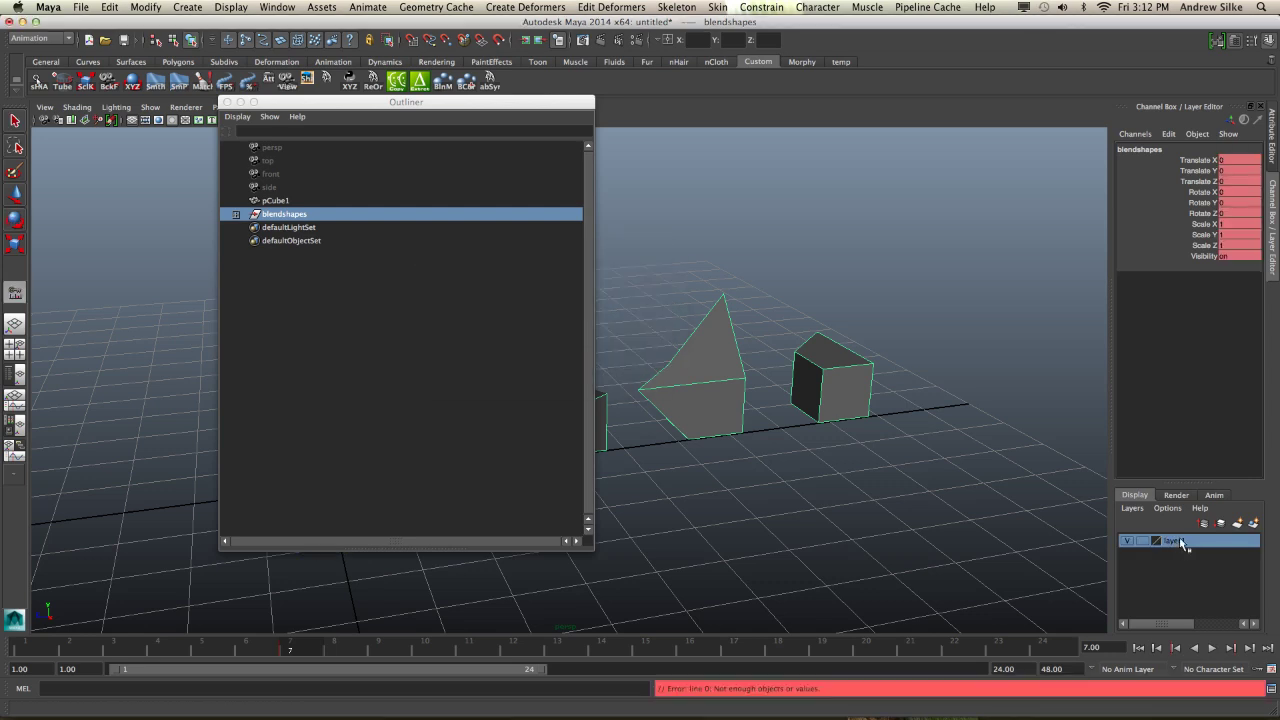
double_click(530, 273)
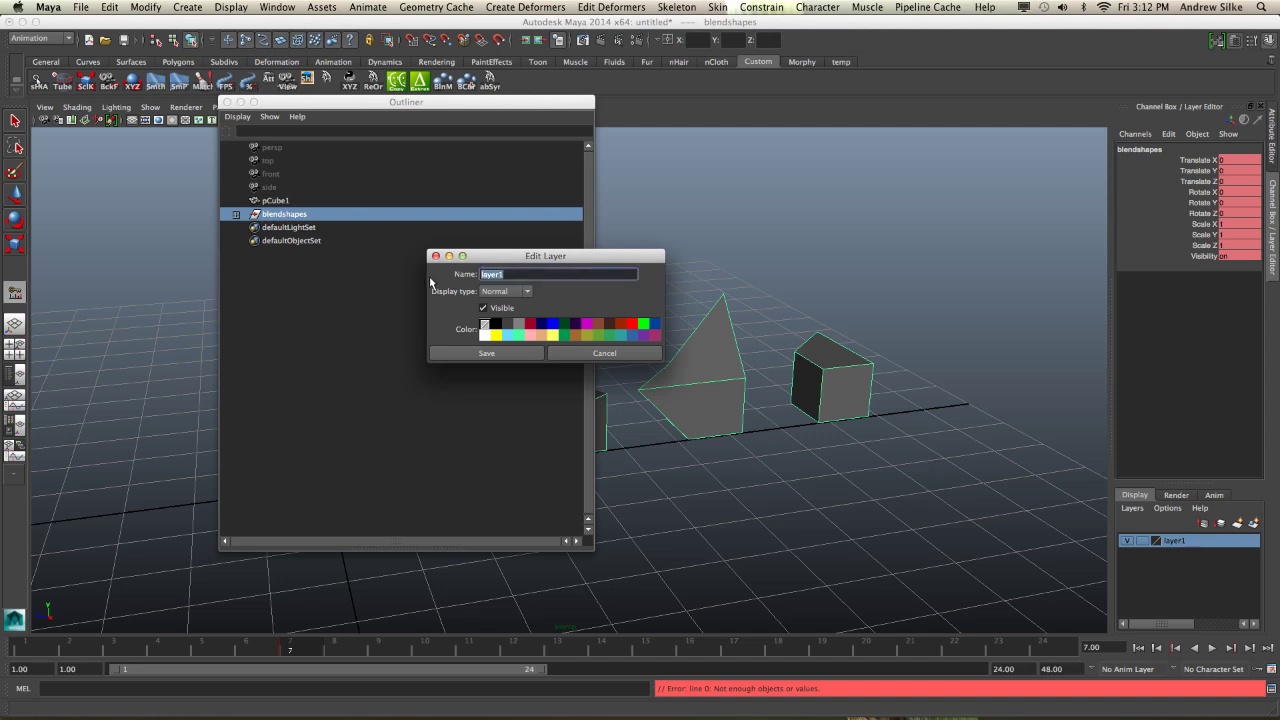
type("blendshape_")
left_click(463, 353)
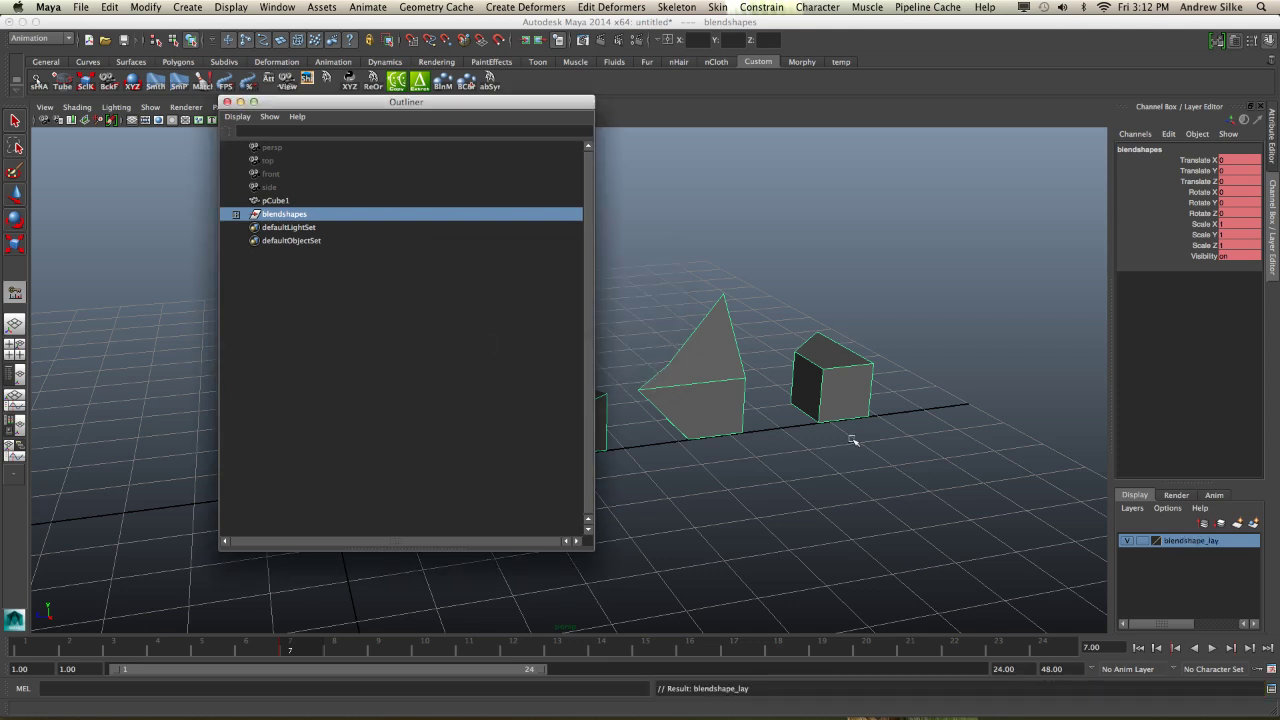
- Add the blendshapes group to the blendshape_lay layer and set the layer's display type to Reference
right_click(1160, 541)
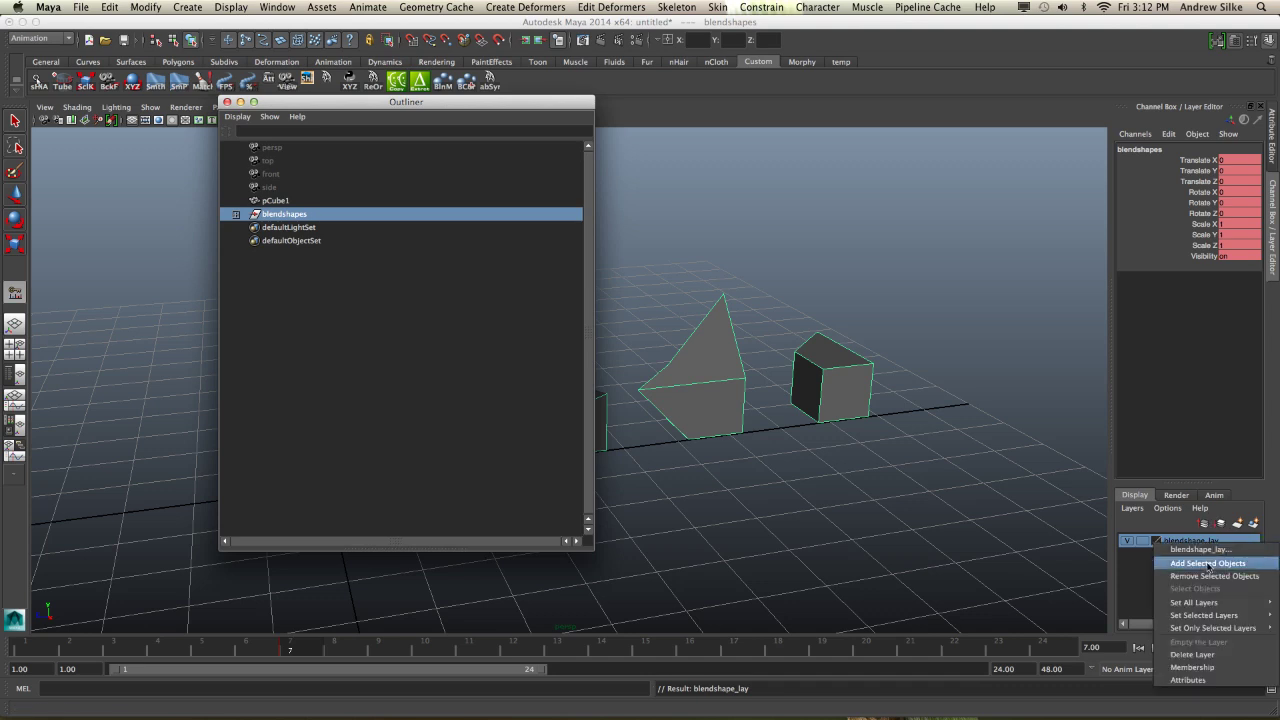
left_click(1205, 560)
left_click(1141, 540)
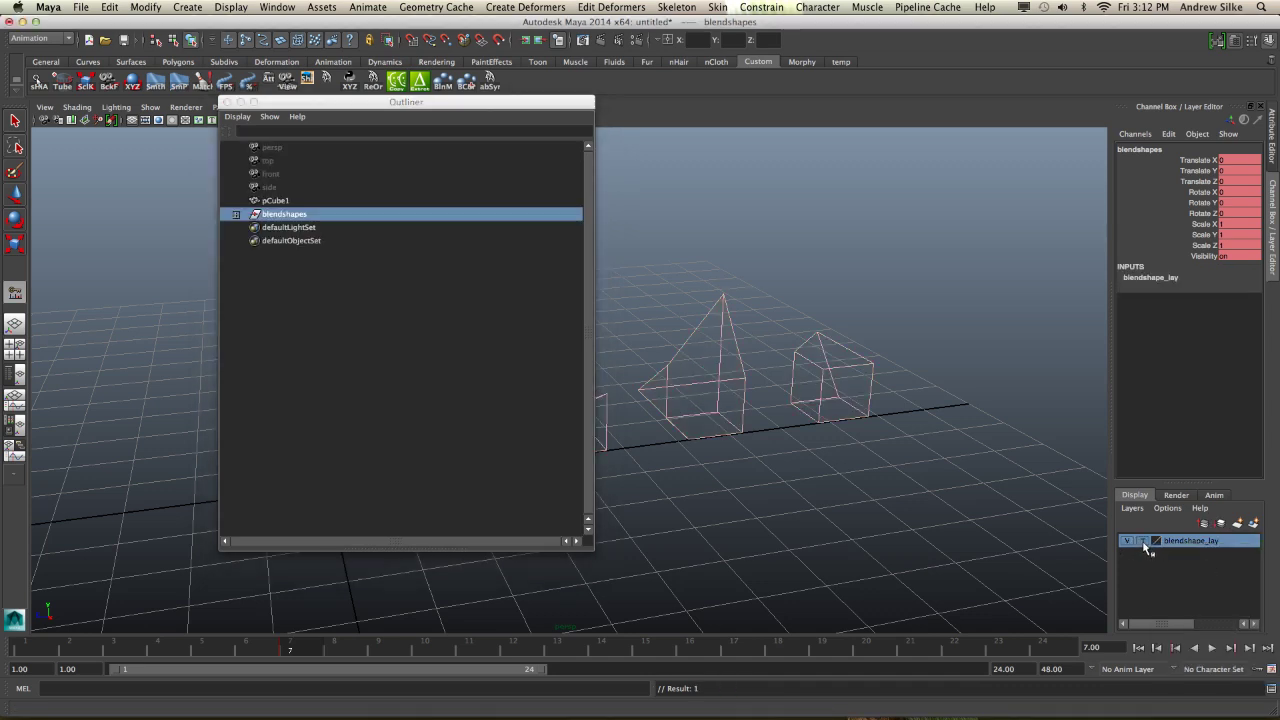
left_click(1140, 541)
- Try to select the referenced target cubes in the viewport, and leave the blendshape_lay layer hidden
left_click(1129, 543)
left_click(1129, 543)
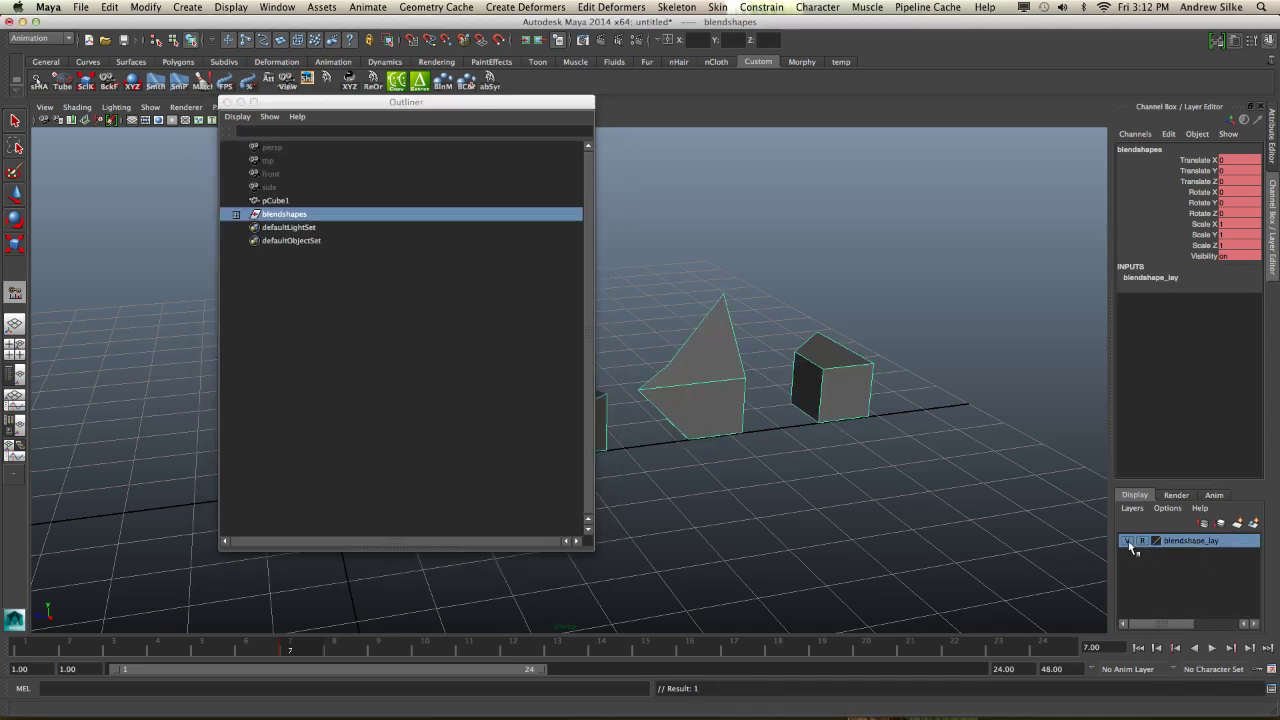
left_click_drag(912, 529, 1149, 574)
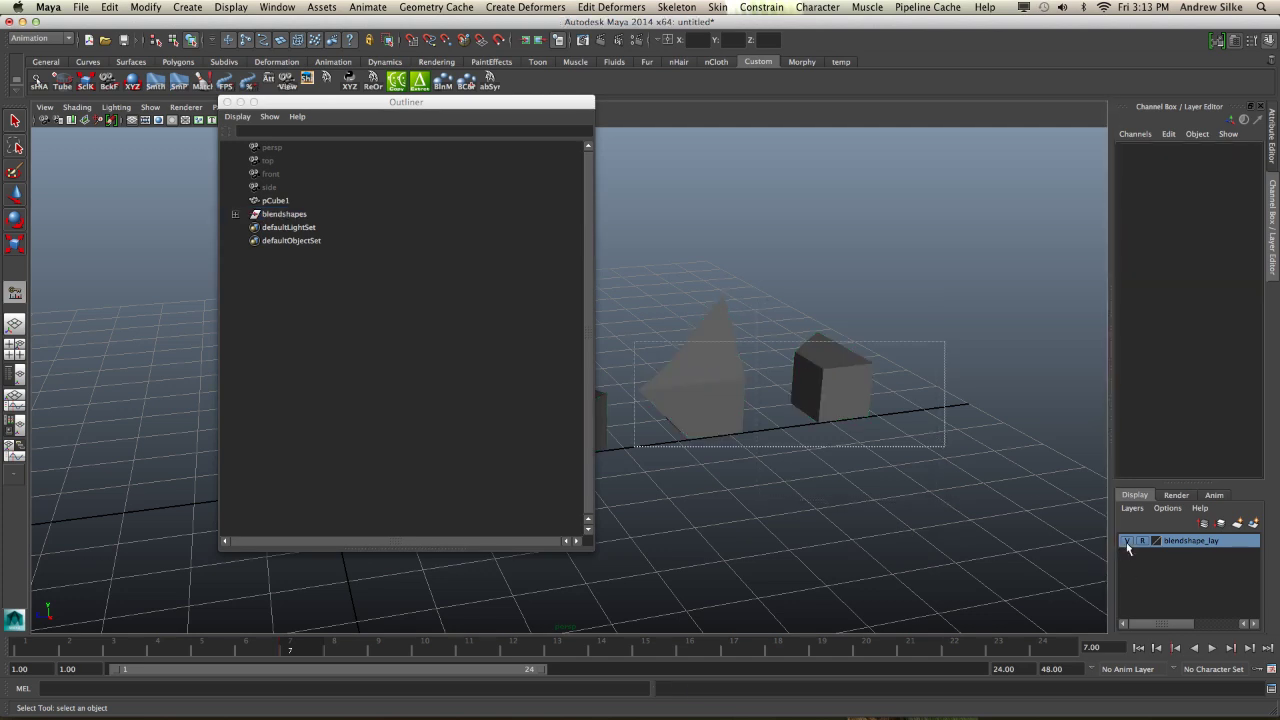
left_click(1123, 540)
- Delete the keyframes from all transform and visibility channels of the blendshapes group
left_click_drag(425, 101, 309, 137)
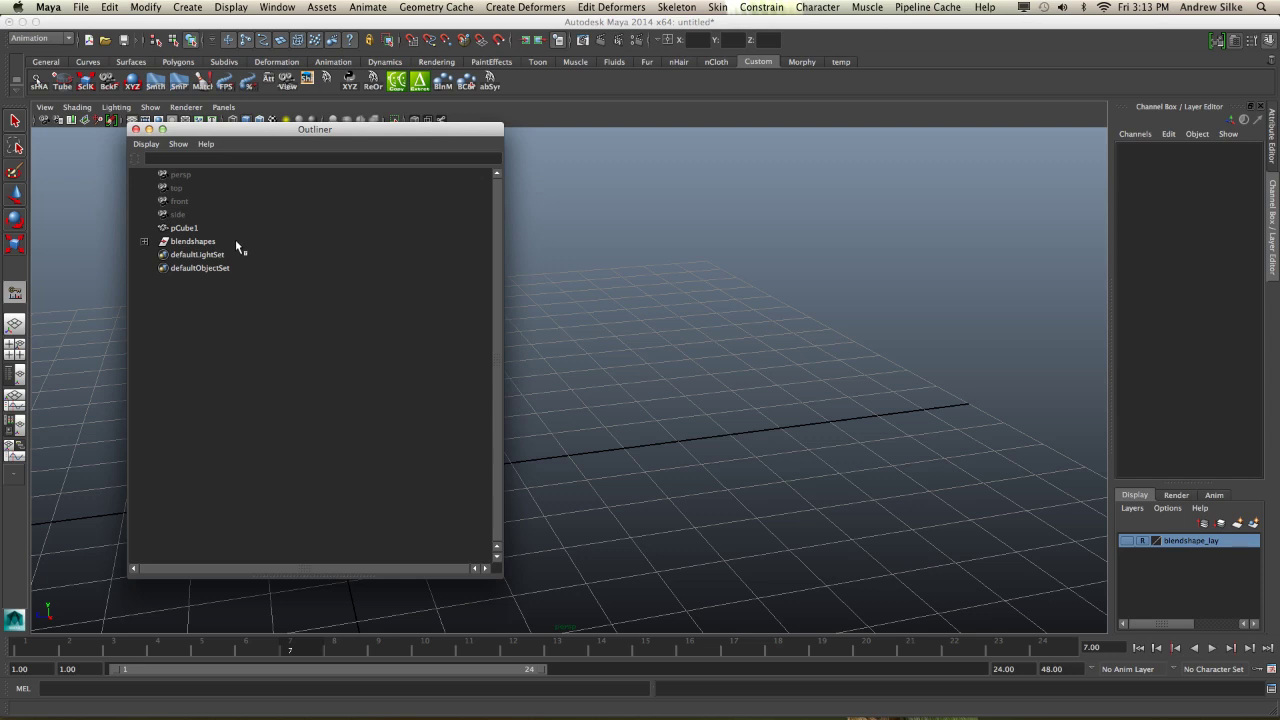
left_click(193, 241)
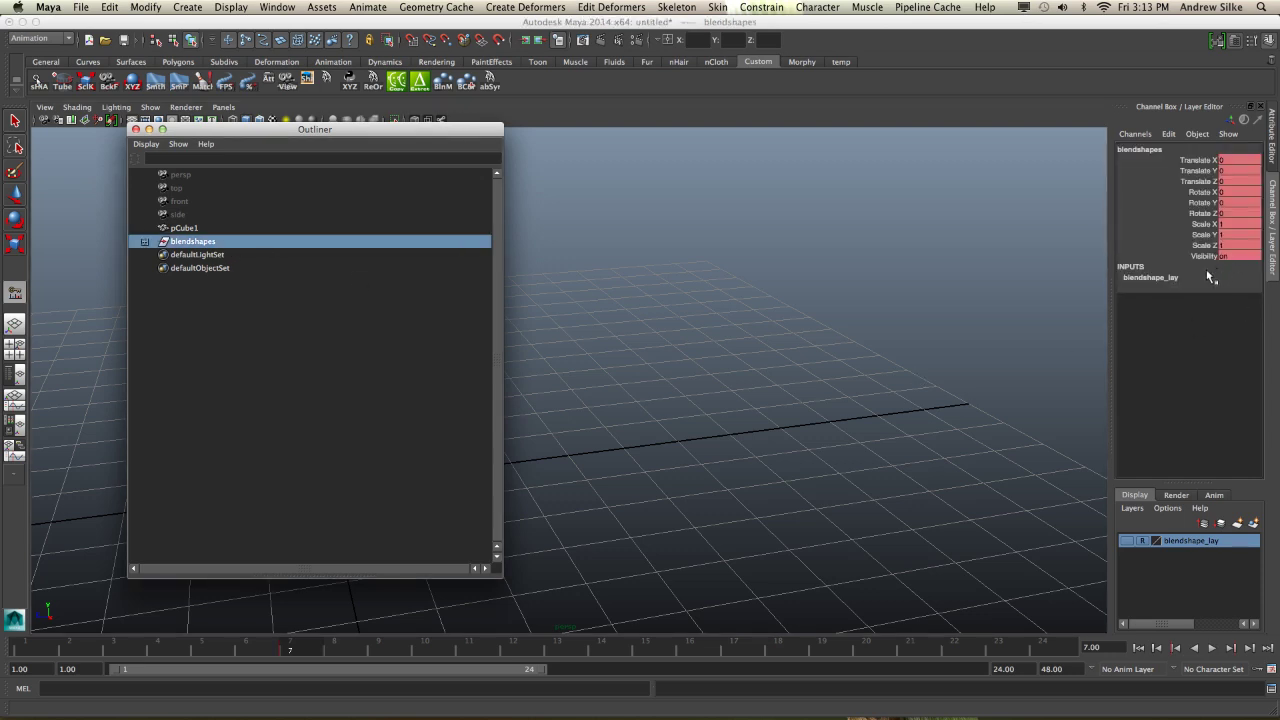
left_click_drag(1207, 255, 1195, 160)
right_click(1195, 160)
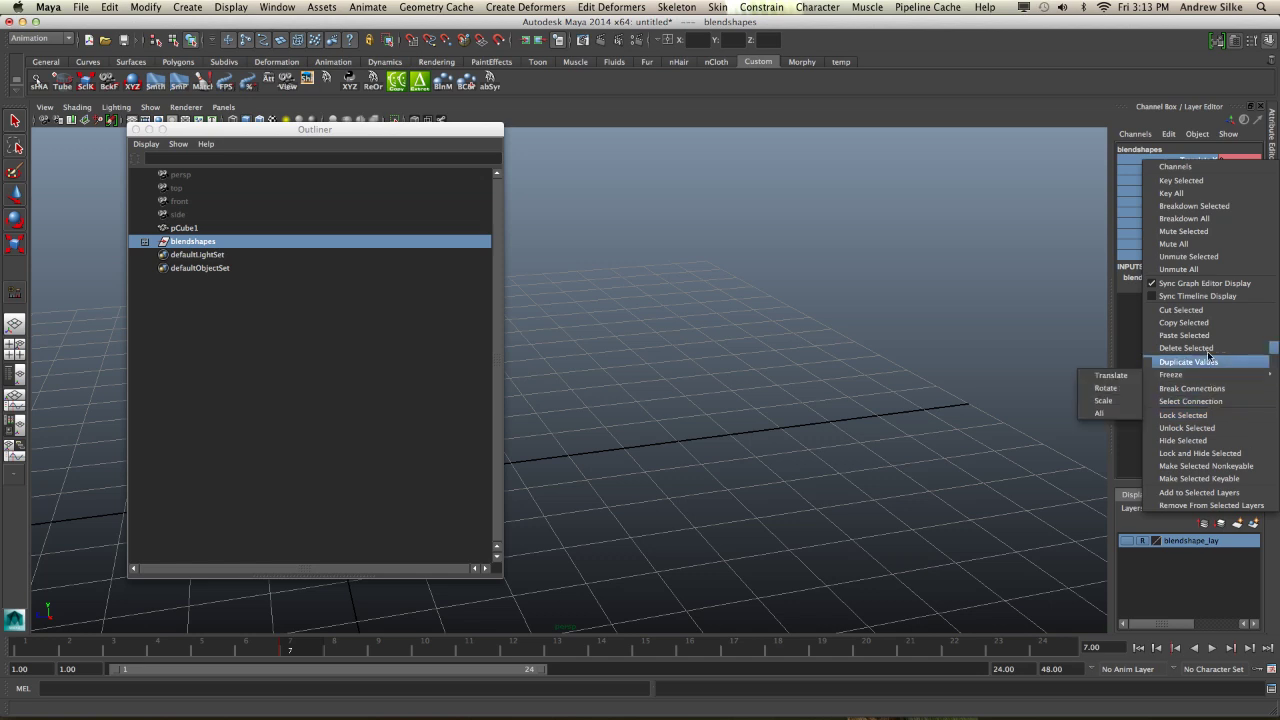
left_click(1210, 347)
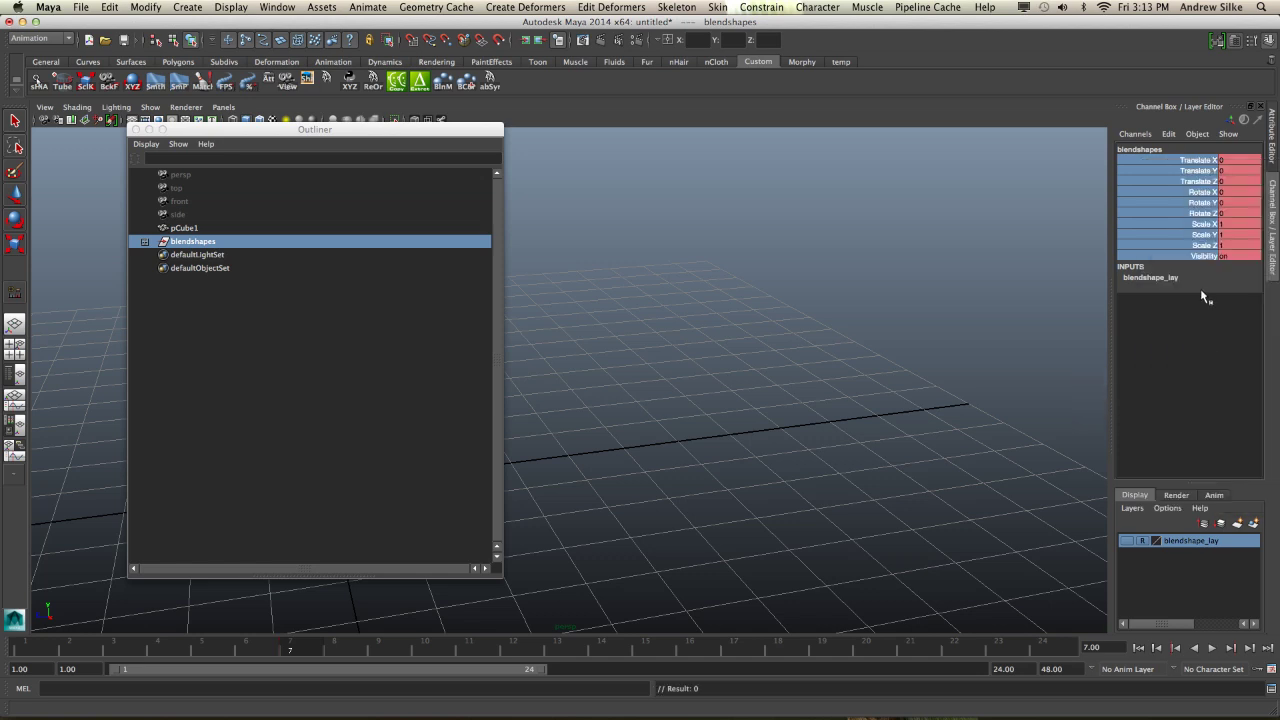
- Check the blendshapes group's Visibility channel and move the Outliner clear of the base cube
double_click(1247, 255)
left_click_drag(436, 142, 591, 195)
left_click(1254, 260)
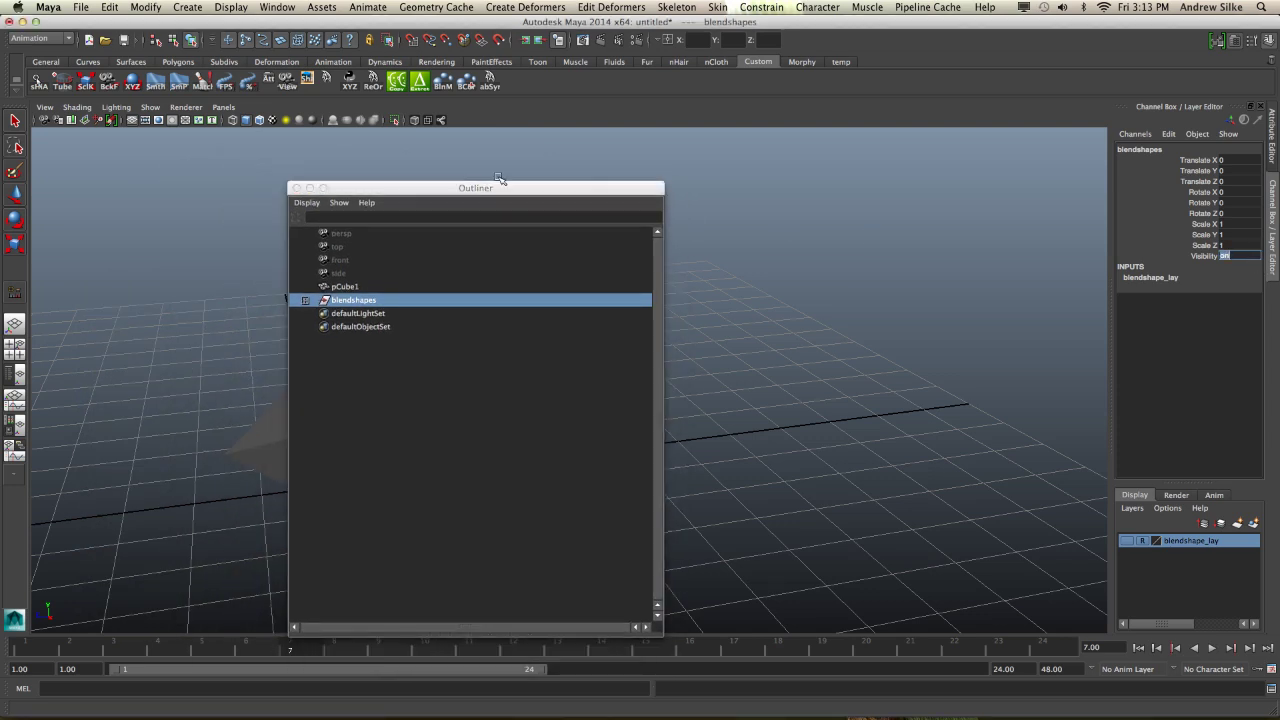
left_click_drag(491, 188, 872, 114)
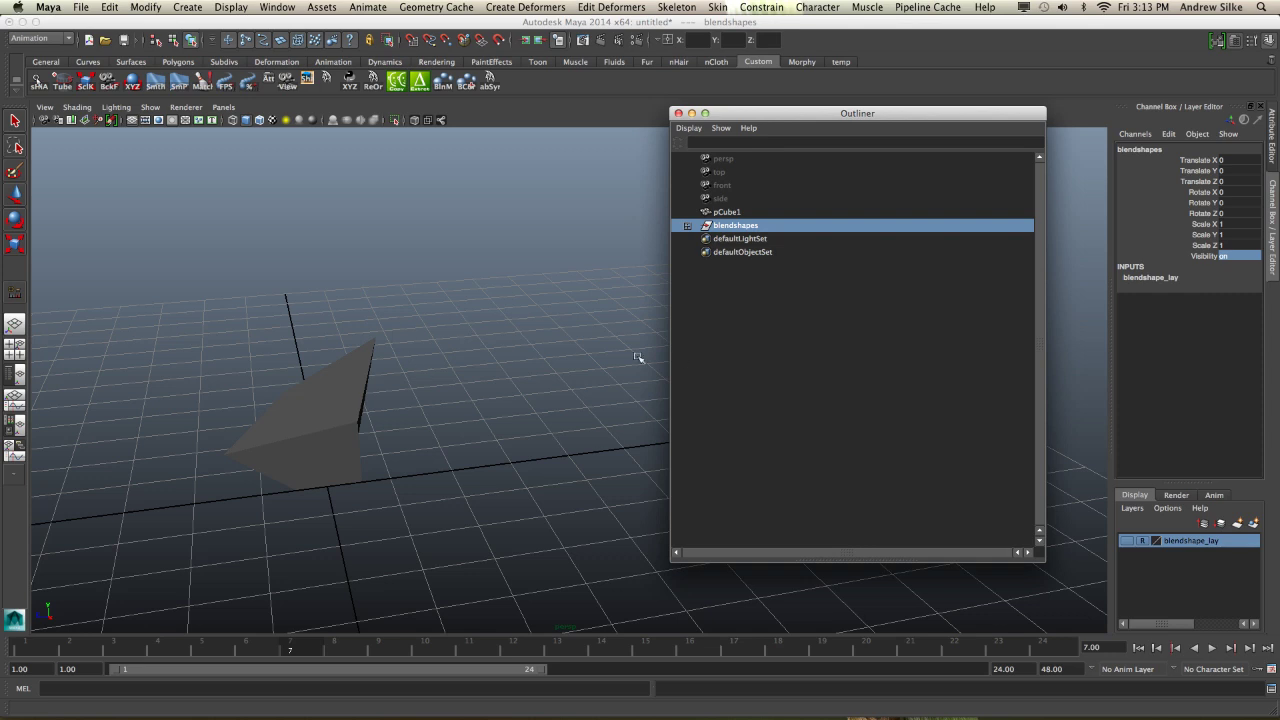